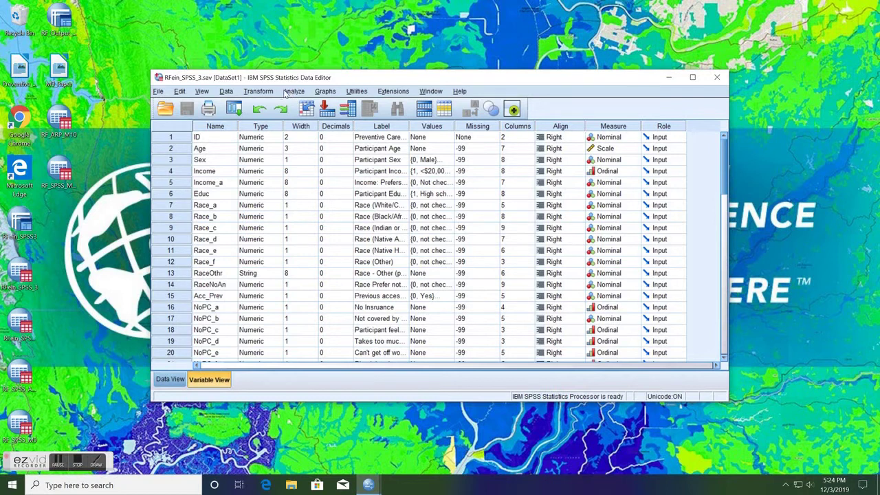
Start a Frequencies analysis and add Participant Sex to the analysis variables.
left_click(293, 92)
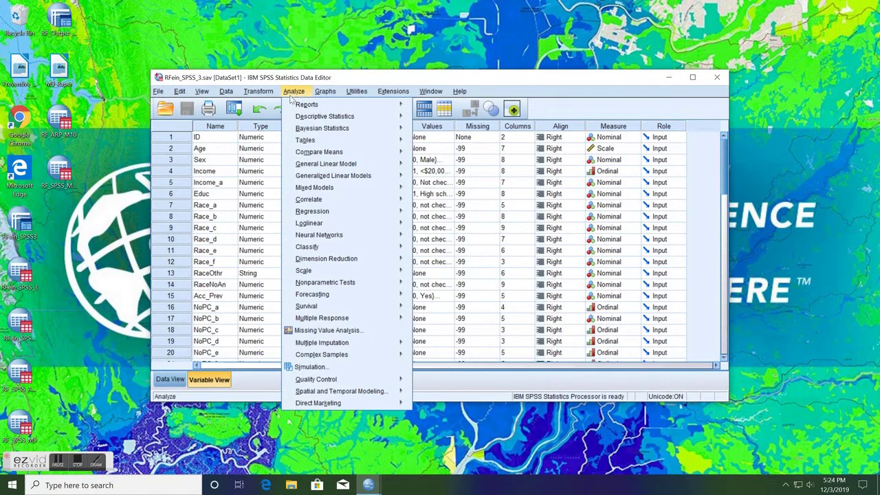
mouse_move(294, 116)
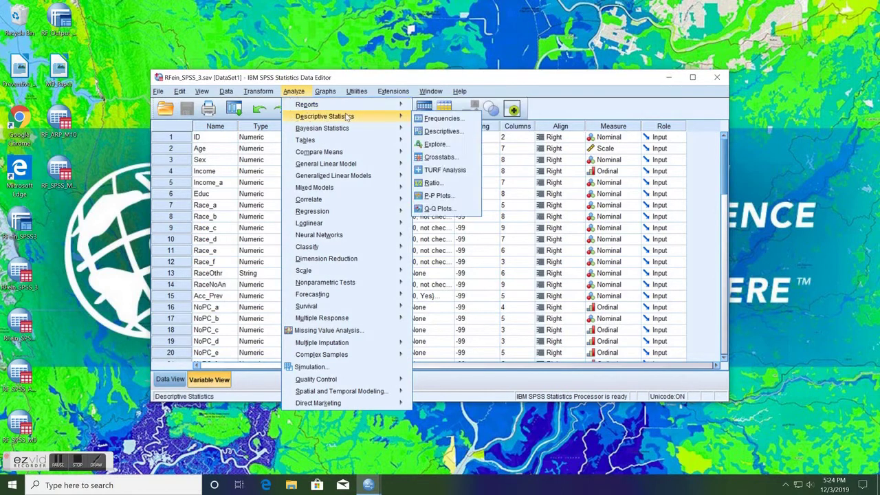
left_click(437, 120)
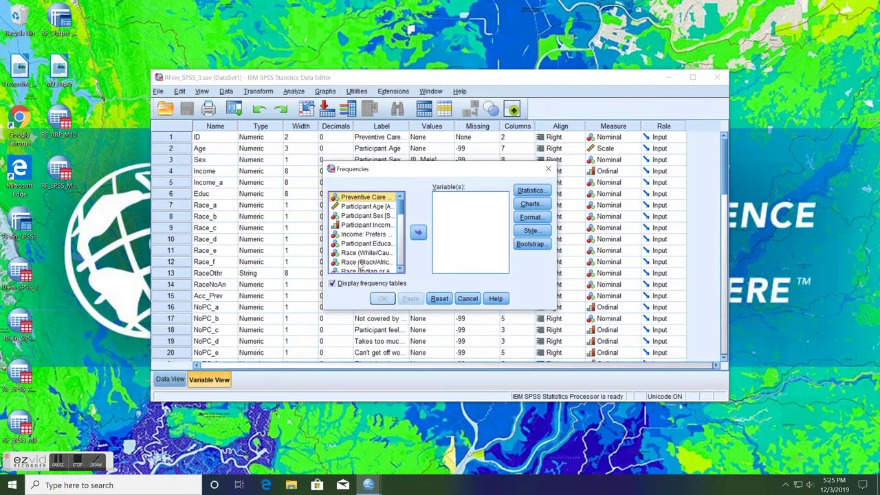
mouse_move(400, 208)
left_mouse_down()
mouse_move(397, 229)
mouse_move(404, 206)
left_mouse_up()
left_click(391, 216)
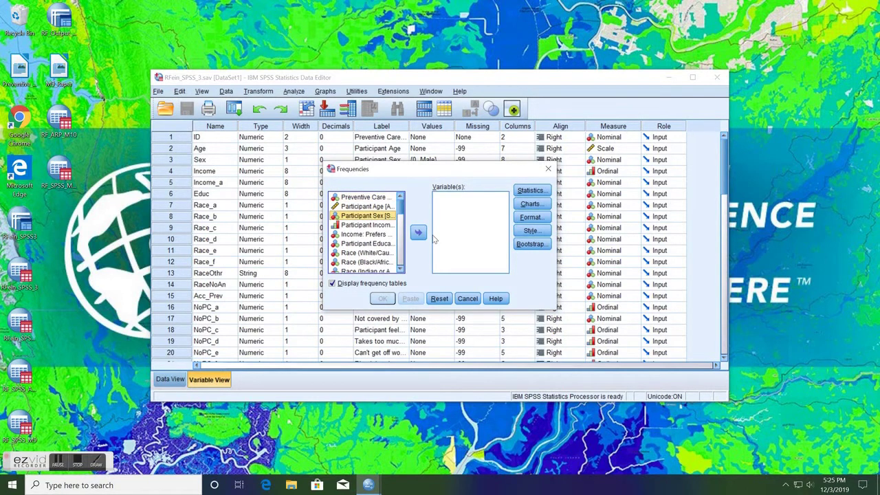
left_click(419, 233)
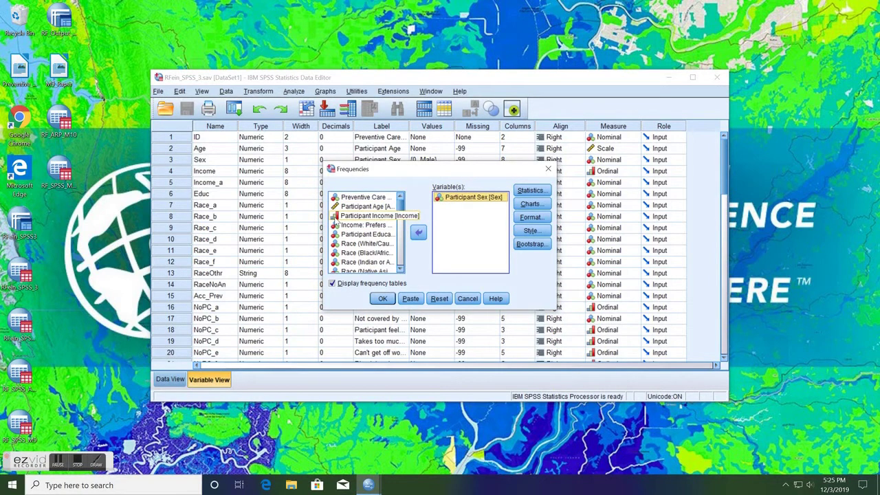
Add Participant Income and Height (in inches) to the Frequencies analysis variables.
left_click(375, 220)
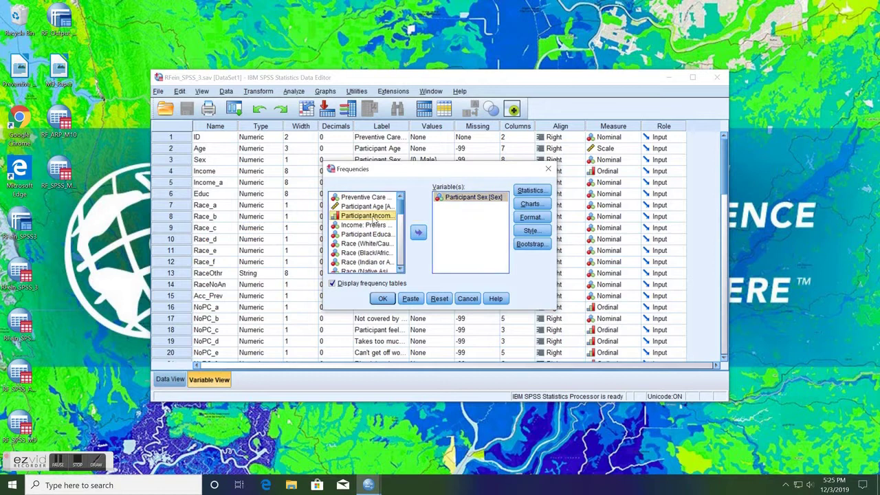
left_click(419, 234)
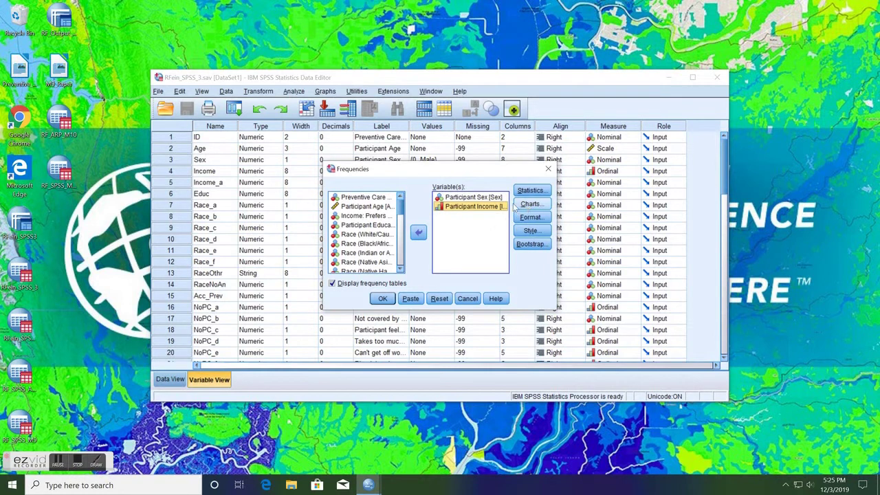
left_click_drag(398, 208, 400, 261)
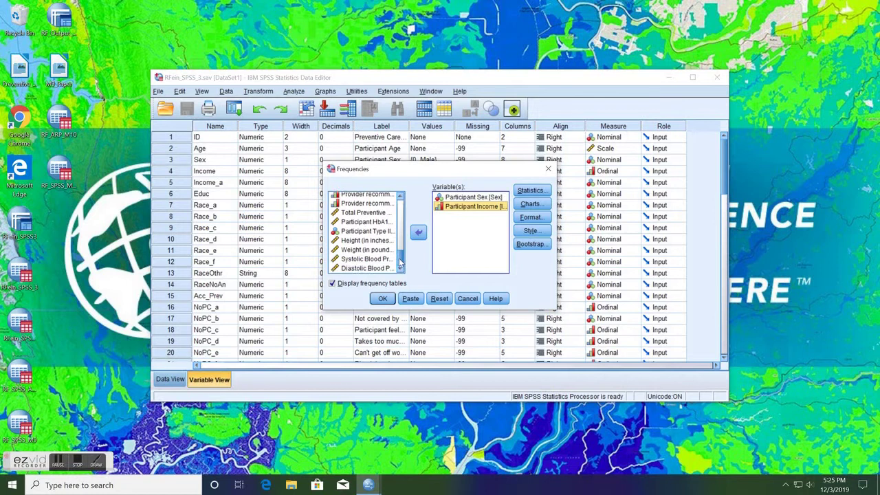
left_click(368, 240)
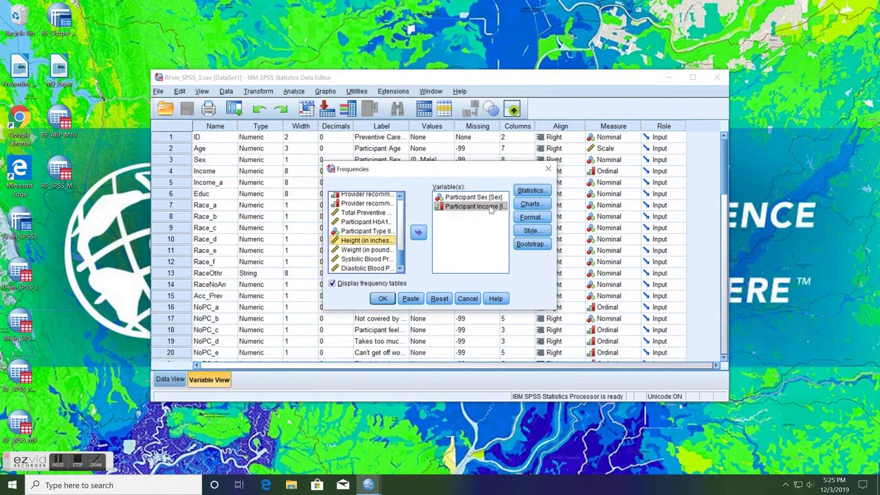
left_click(418, 232)
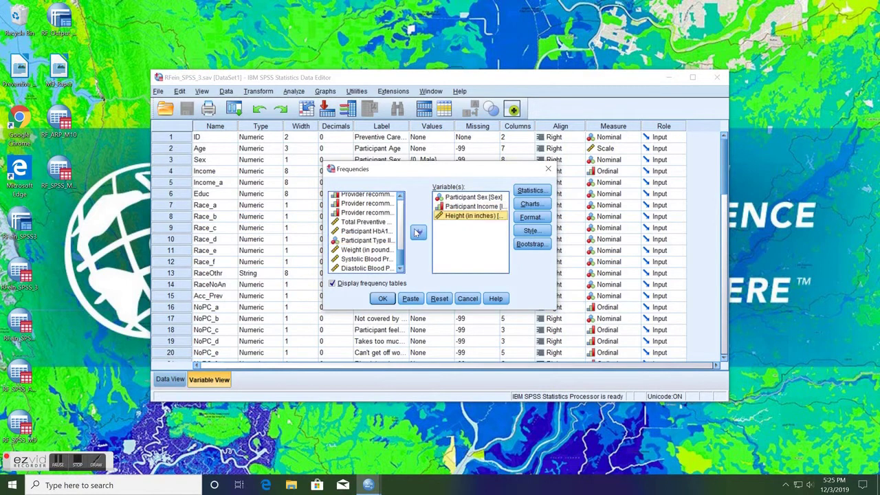
Set the chart type to histograms with a normal curve and run the frequency analysis for all three variables.
left_click(531, 205)
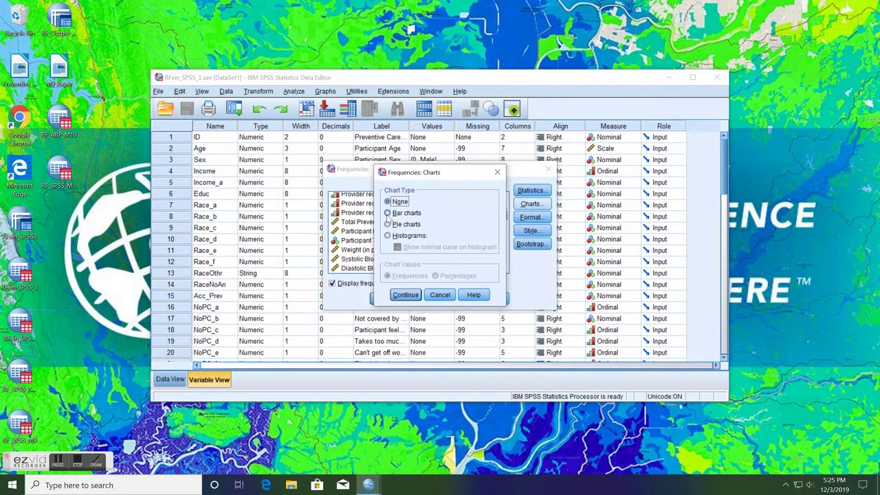
left_click(388, 235)
left_click(398, 248)
left_click(406, 297)
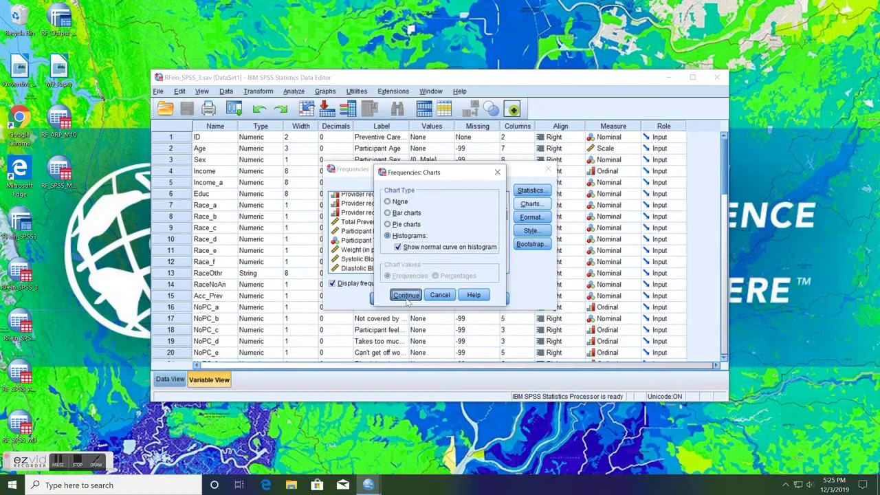
left_click(385, 299)
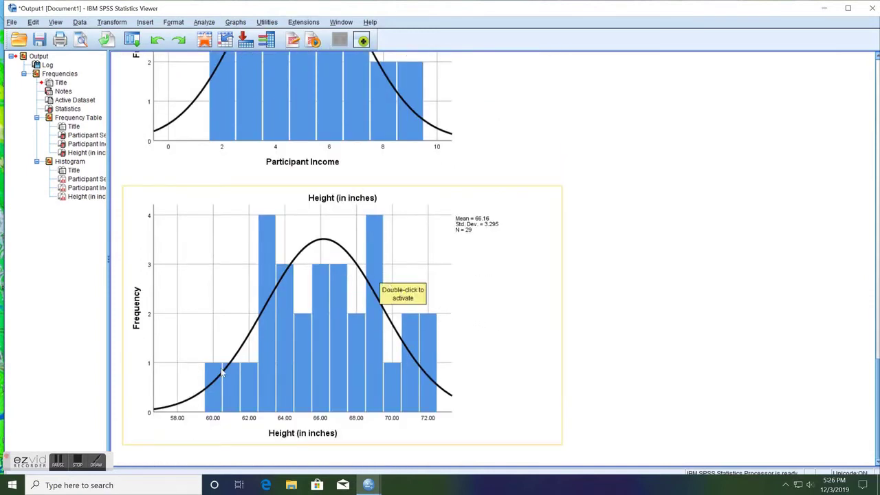
left_click(79, 464)
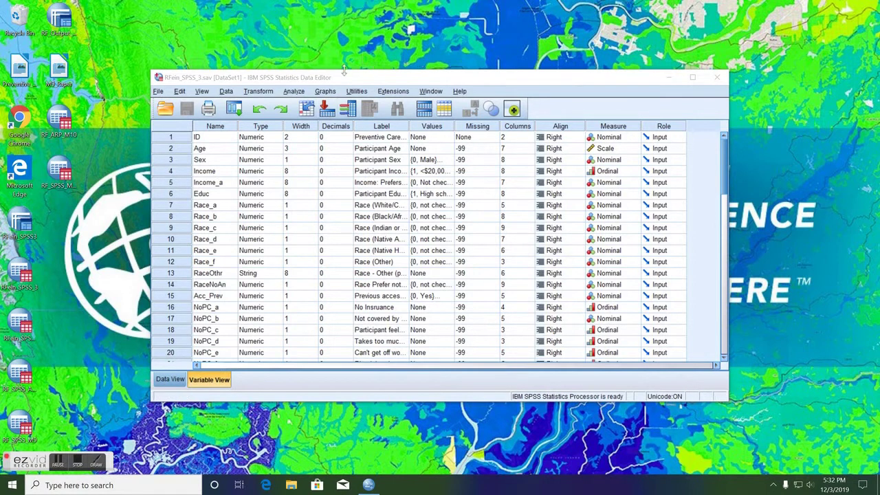
Reopen the Frequencies analysis and remove Participant Income and Participant Sex from the analysis variables.
left_click(293, 92)
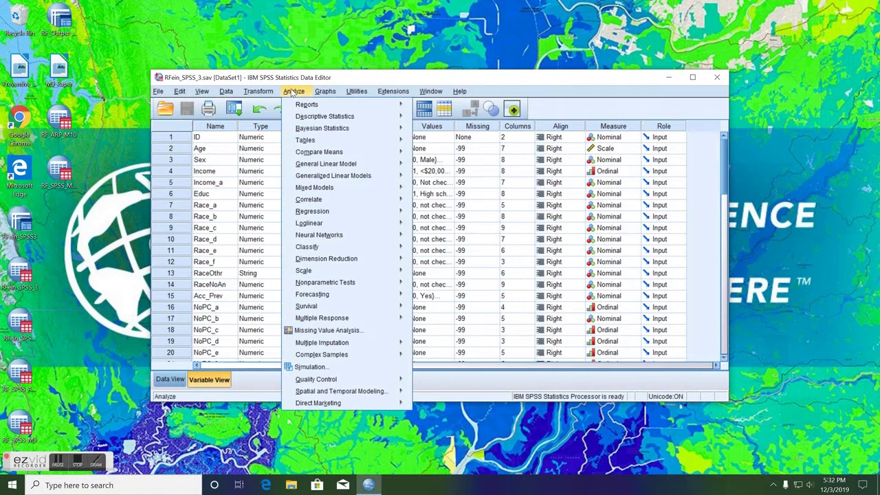
mouse_move(321, 115)
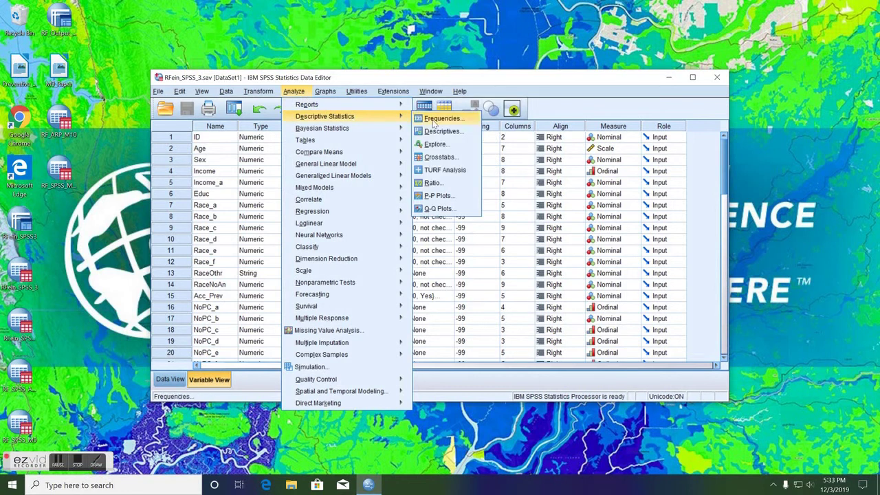
left_click(432, 120)
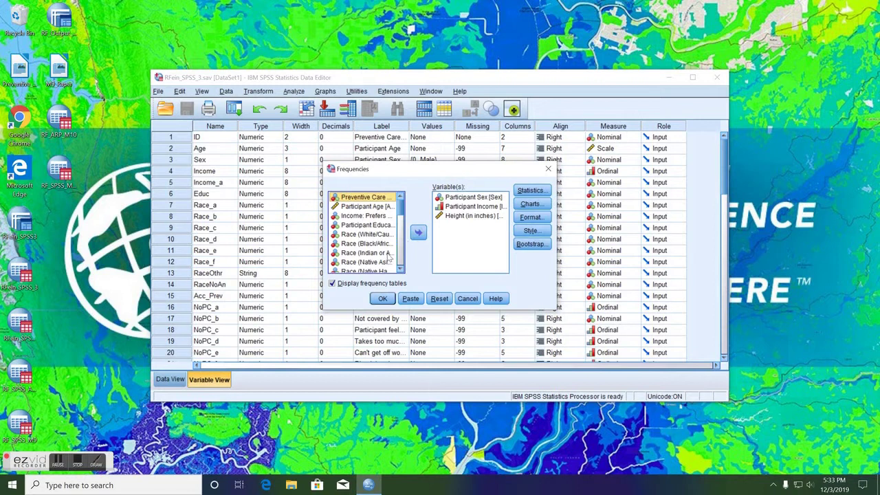
left_click(464, 206)
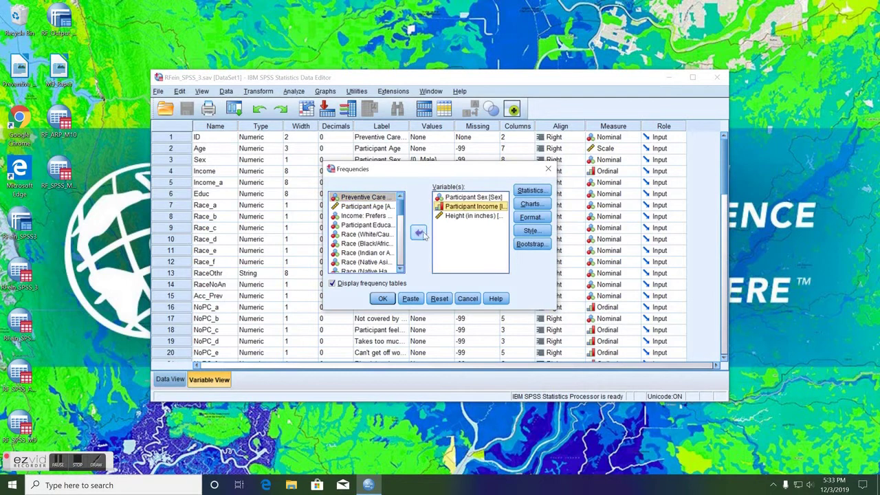
left_click(417, 233)
left_click(467, 197)
left_click(417, 232)
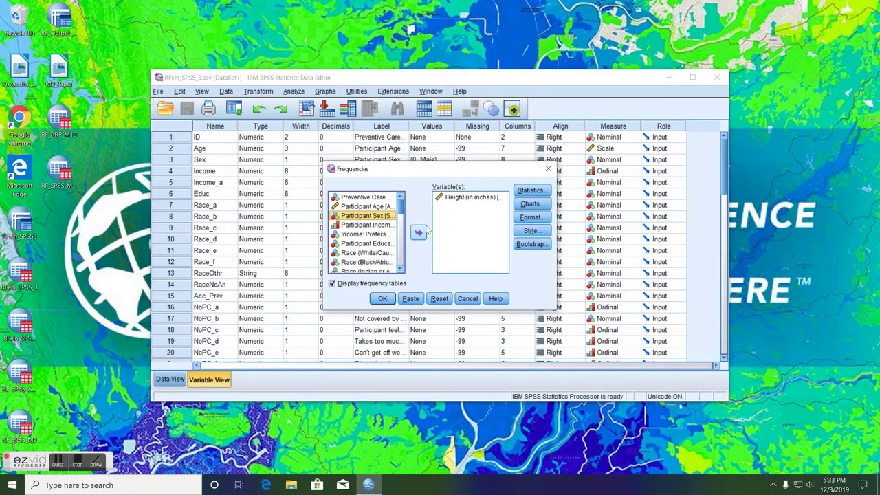
Remove Height (in inches) from the analysis variables and add it back, repeating the removal and re-adding once.
left_click(457, 198)
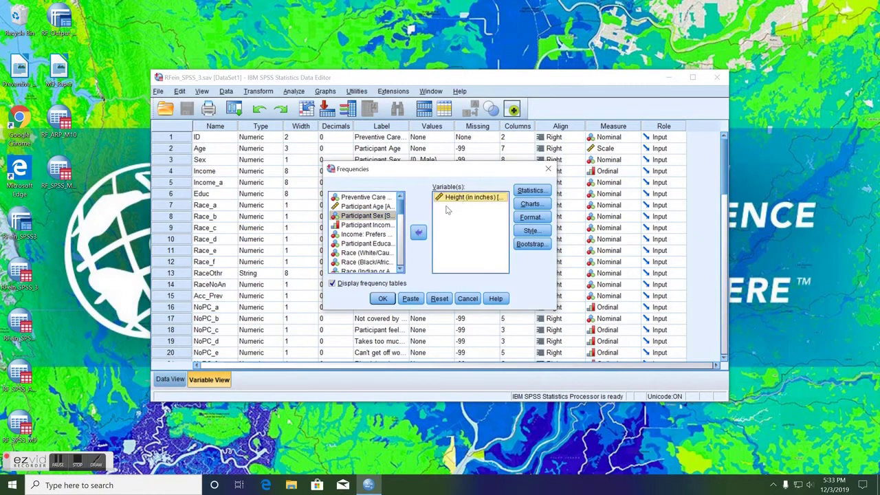
left_click(418, 232)
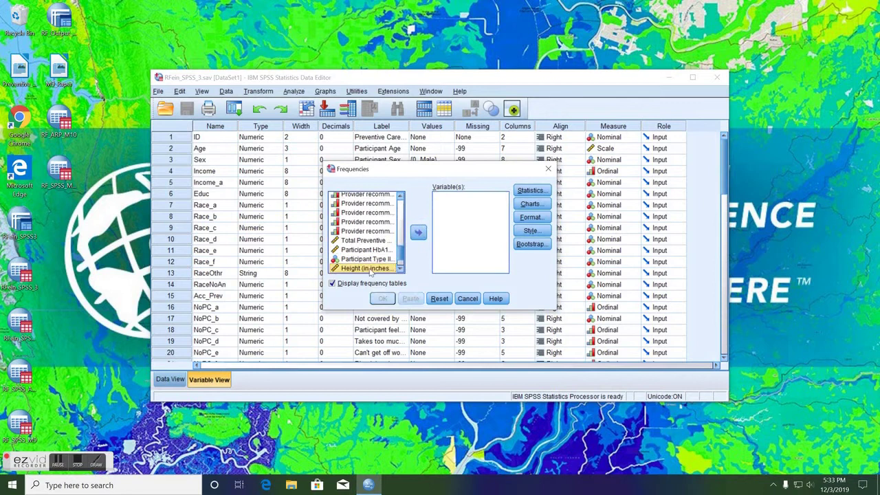
left_click(420, 235)
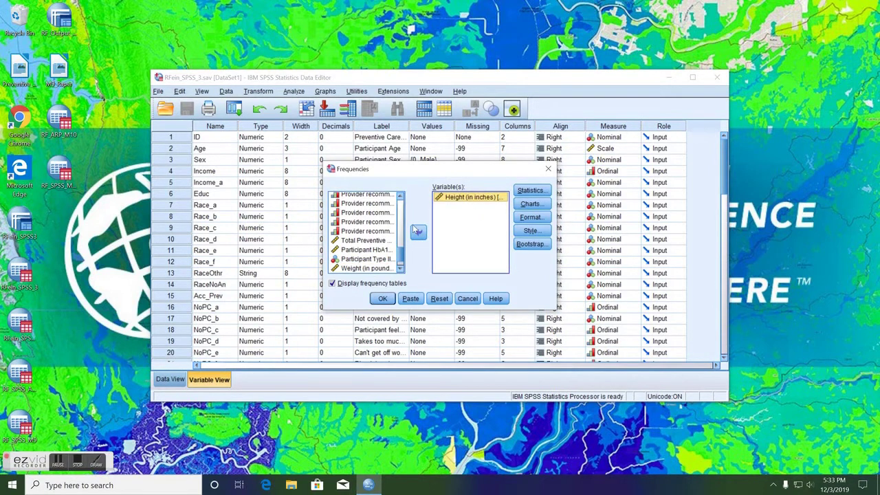
left_click(418, 233)
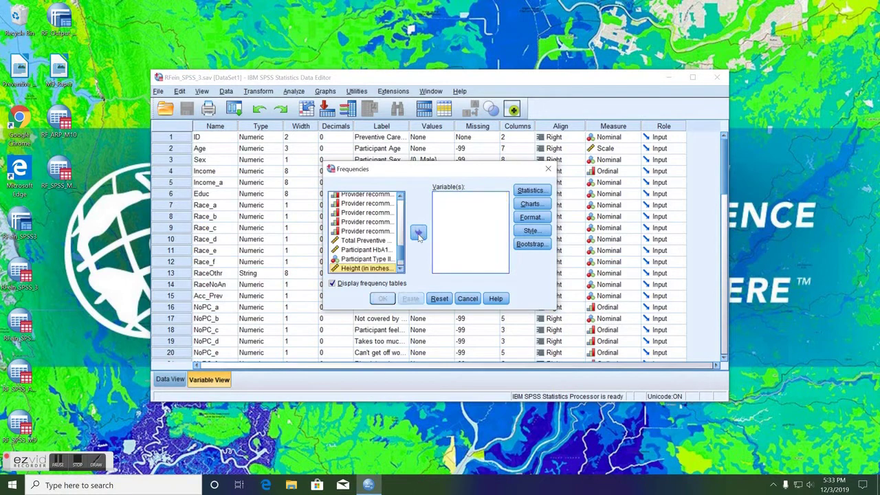
left_click(419, 234)
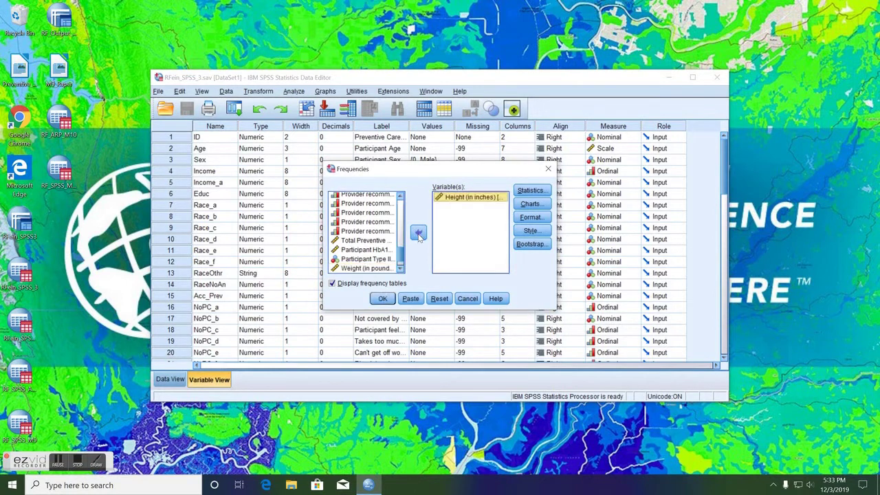
Choose histograms with a normal curve as the chart type for Height (in inches) and run the frequency analysis.
left_click(531, 205)
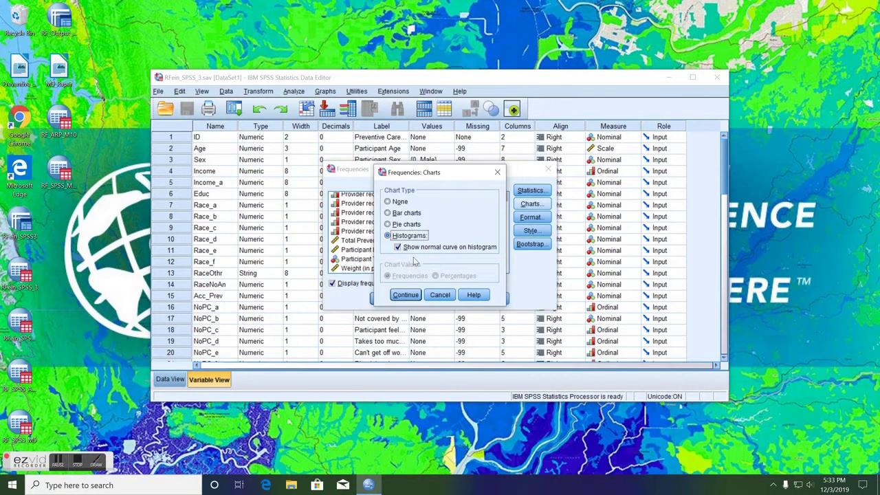
left_click(415, 299)
left_click(398, 248)
left_click(397, 248)
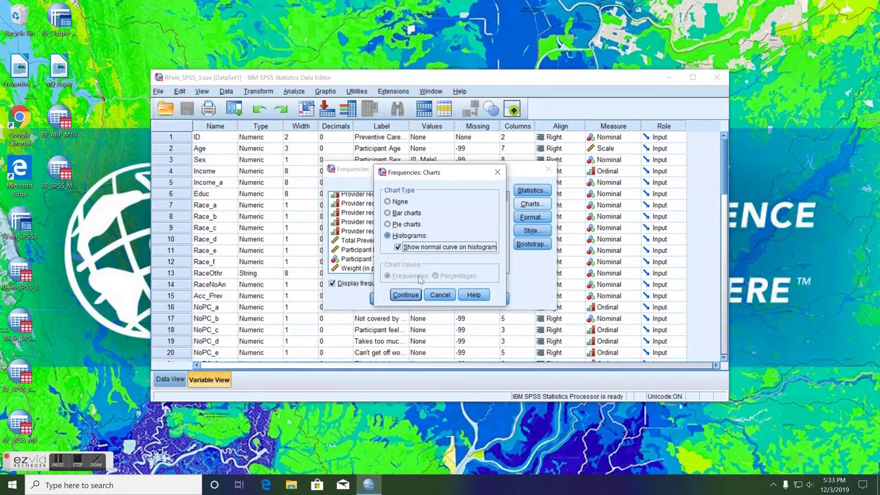
left_click(388, 225)
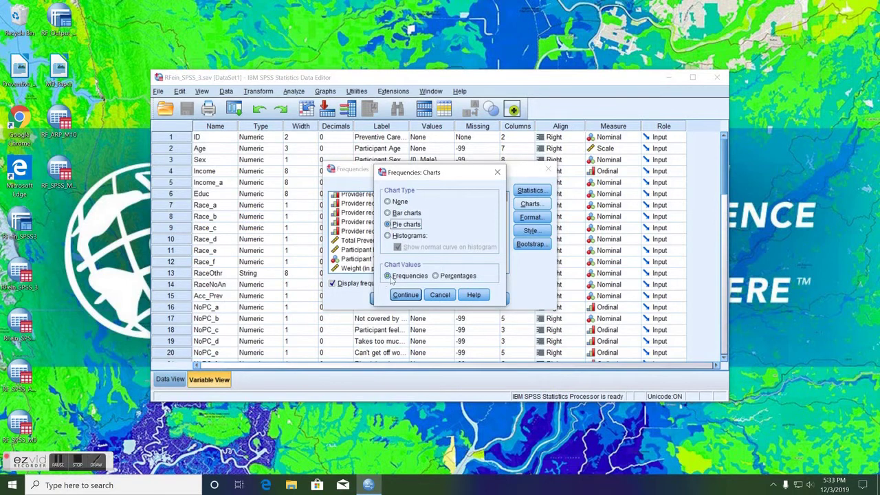
left_click(387, 235)
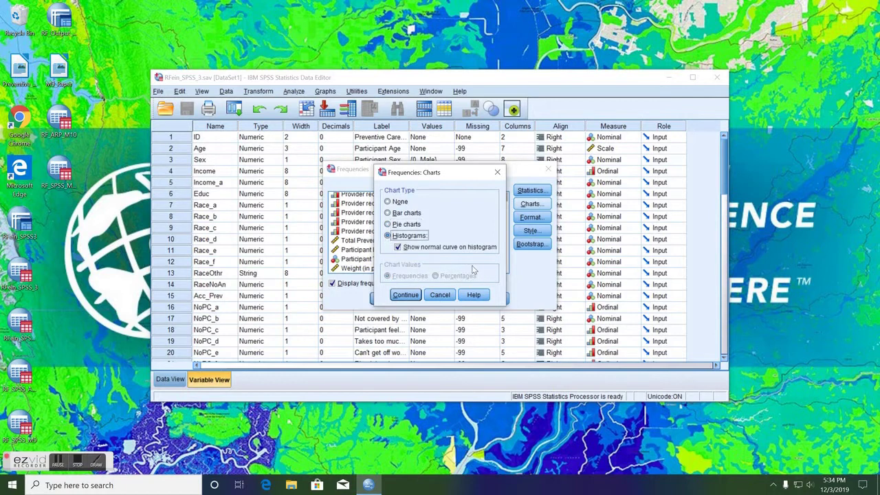
left_click(406, 296)
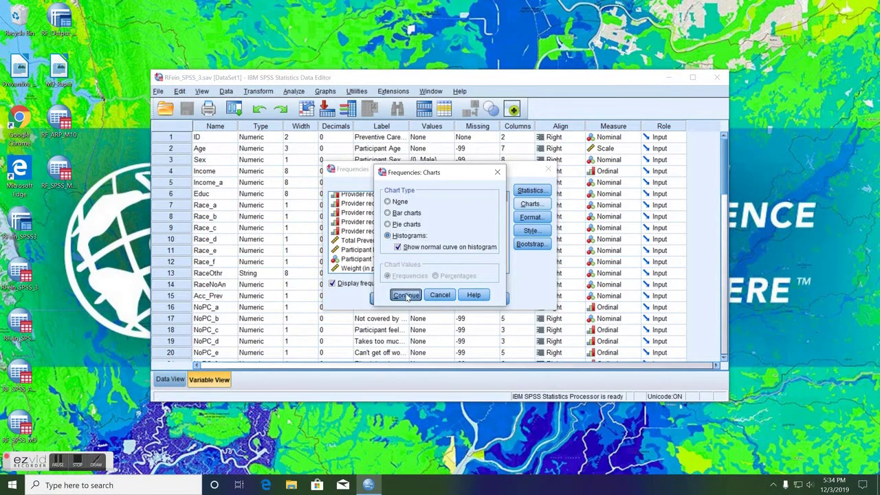
left_click(383, 299)
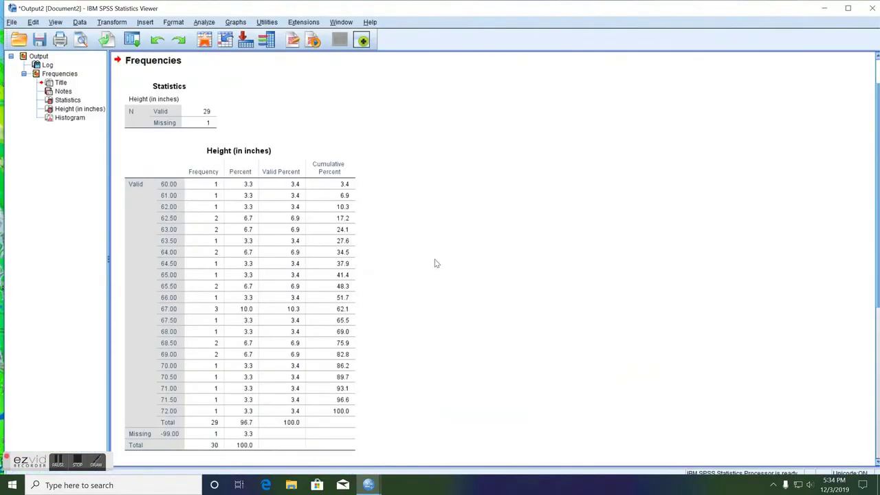
Examine the Height (in inches) frequency table and histogram, and return to the Data Editor window.
scroll(432, 250, "down", 5)
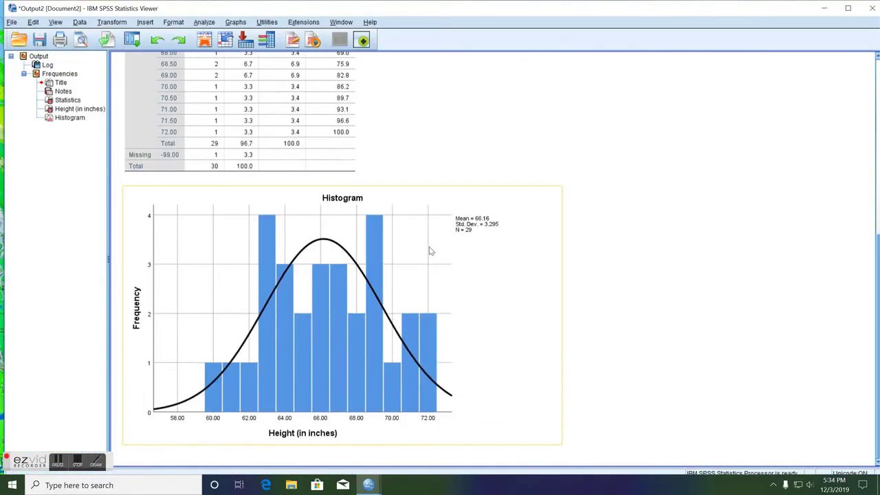
scroll(433, 255, "up", 6)
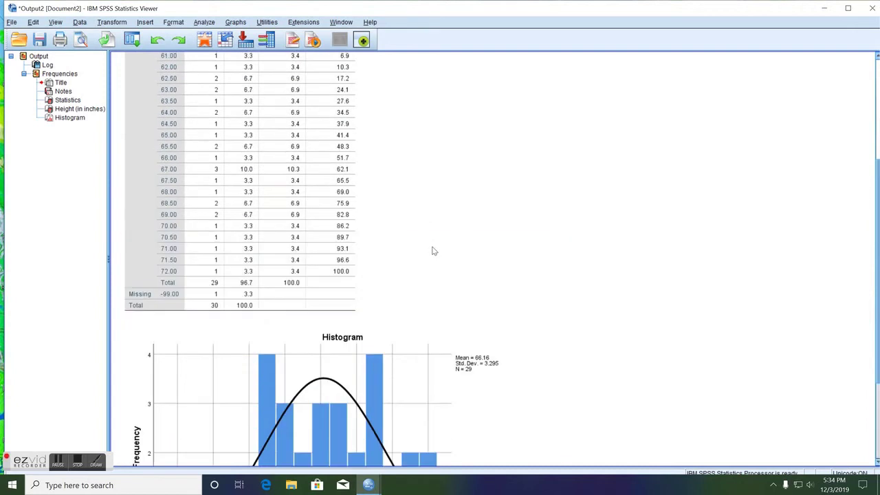
scroll(431, 250, "down", 6)
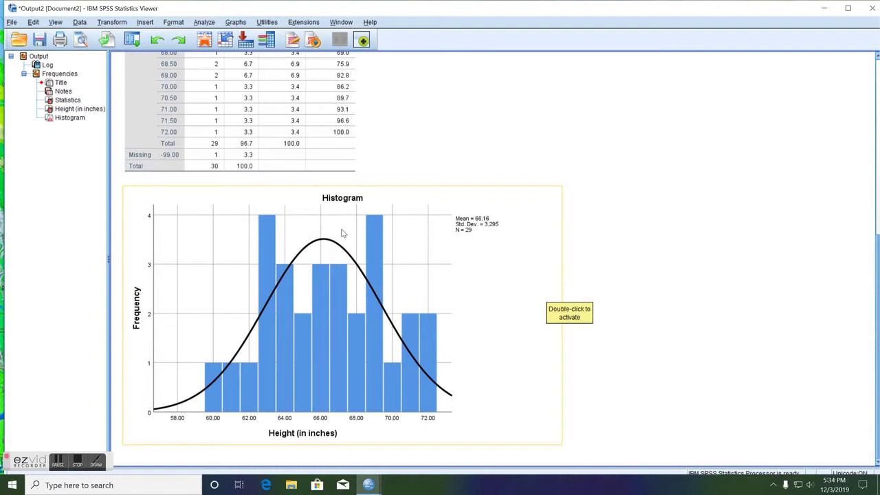
left_click(368, 484)
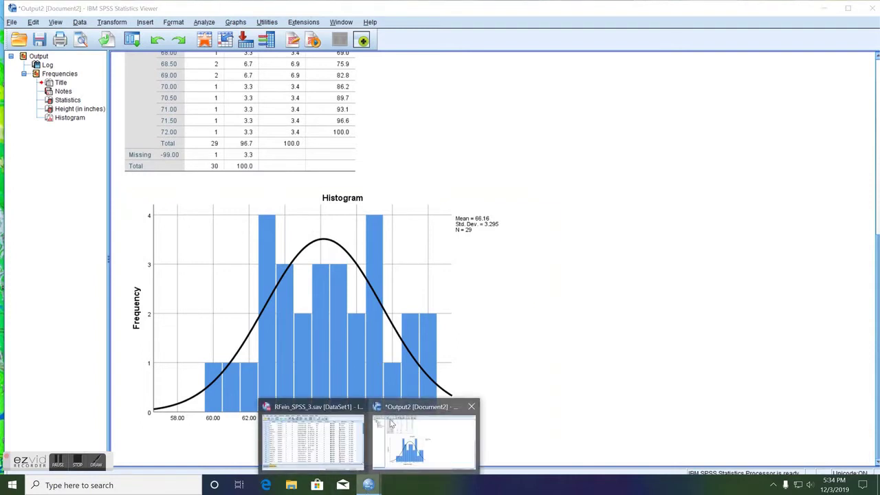
left_click(336, 410)
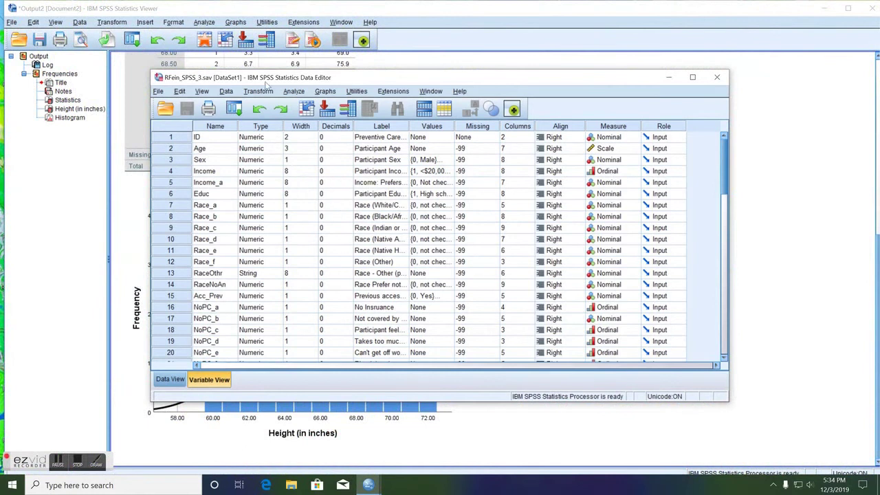
Reopen the Frequencies analysis and replace Height (in inches) with the Provider Recommends Annual Preventive visits variable.
left_click(294, 91)
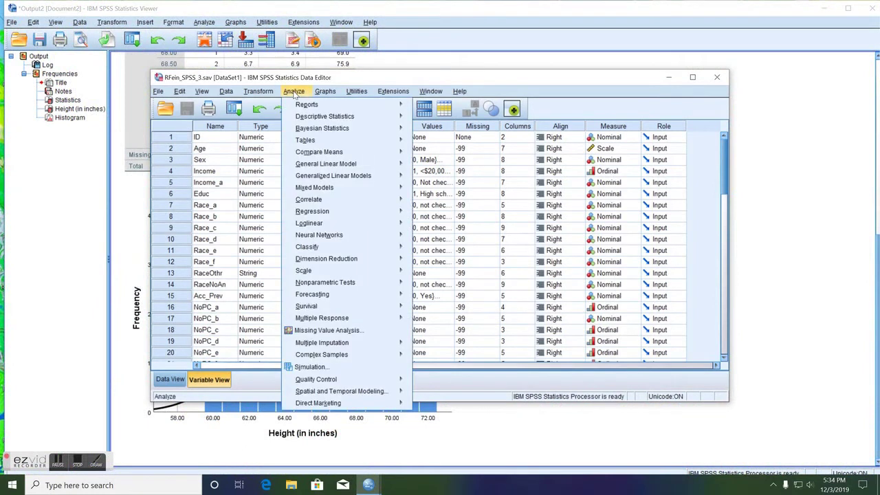
mouse_move(322, 117)
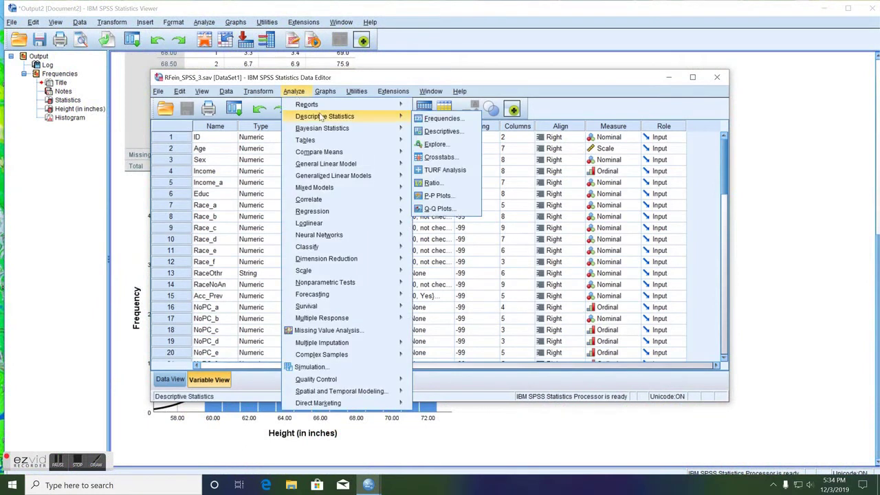
left_click(443, 119)
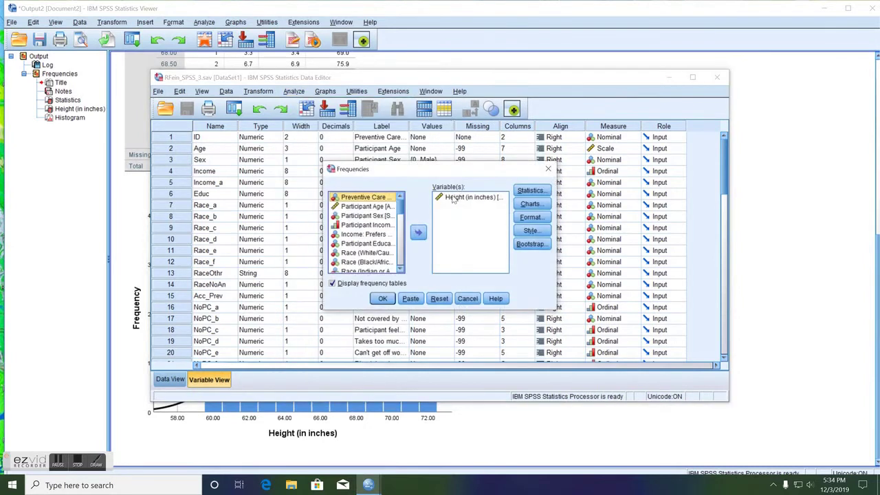
left_click(455, 198)
left_click(420, 233)
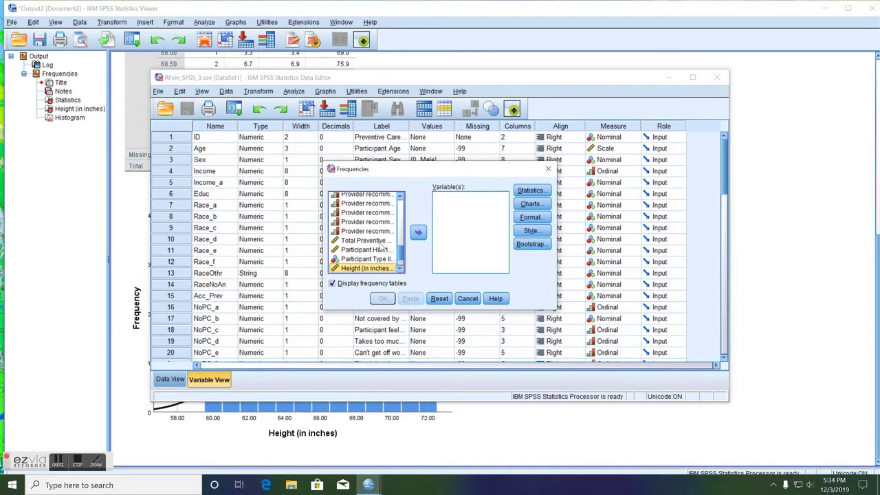
left_click_drag(401, 254, 400, 246)
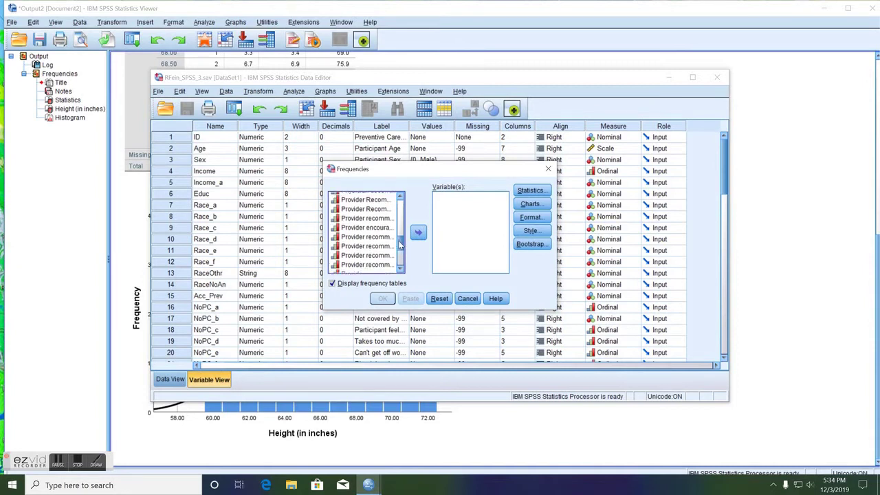
left_click(358, 201)
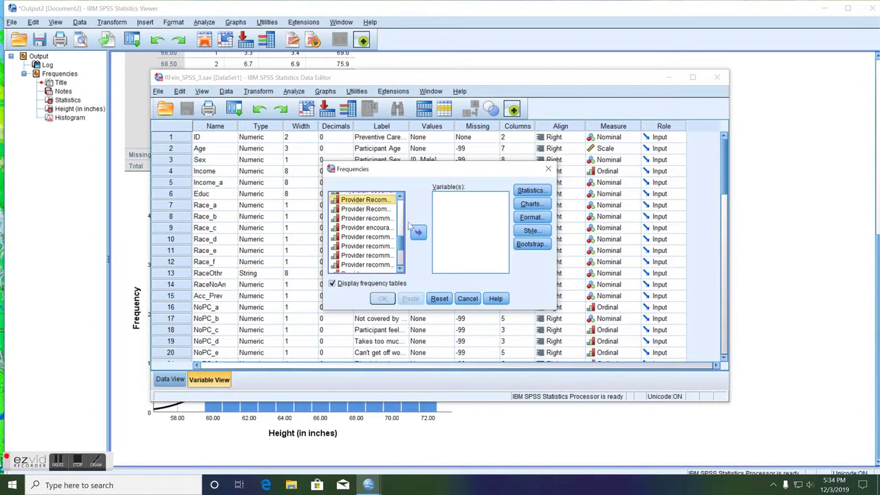
left_click(417, 233)
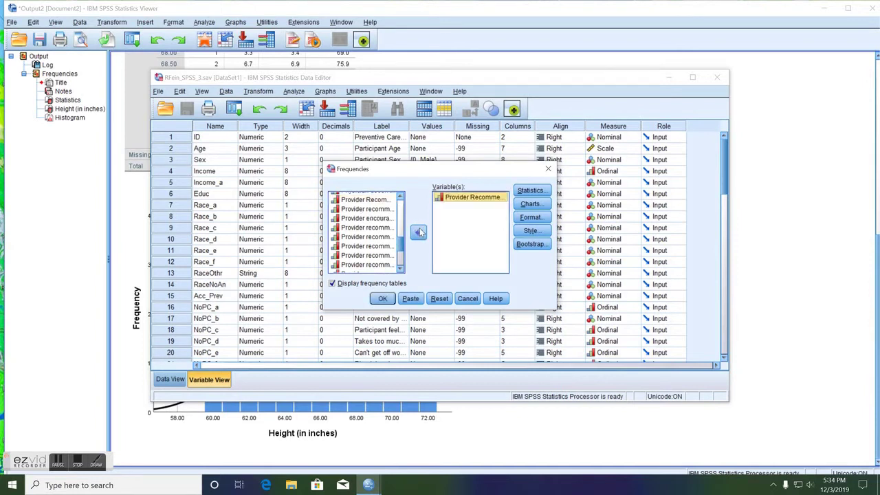
Choose bar charts showing frequencies for Provider Recommends Annual Preventive visits and run the frequency analysis.
left_click(521, 204)
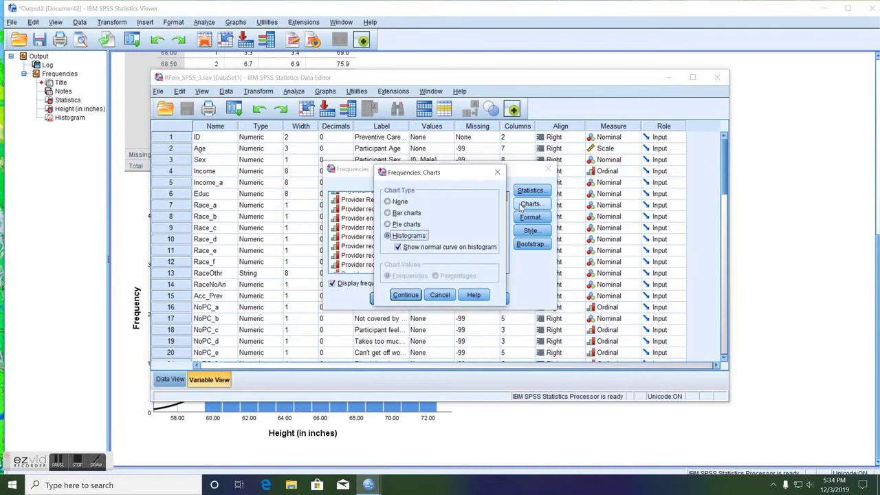
left_click(387, 214)
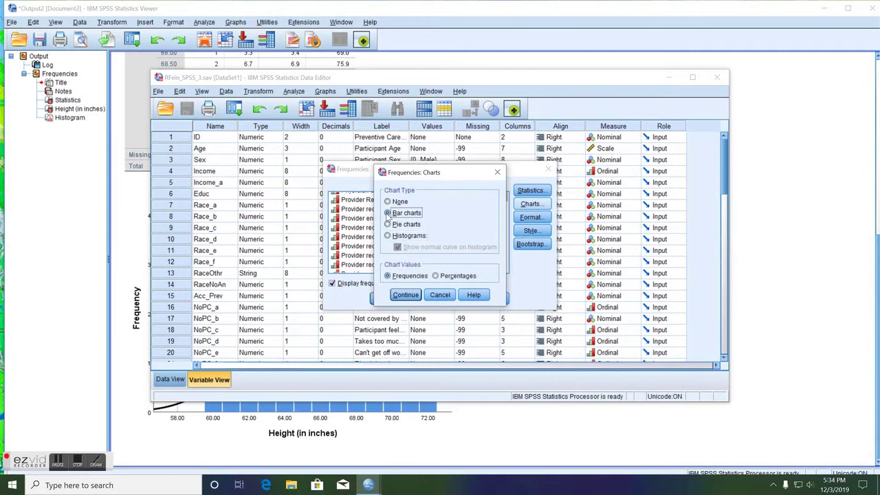
left_click(408, 295)
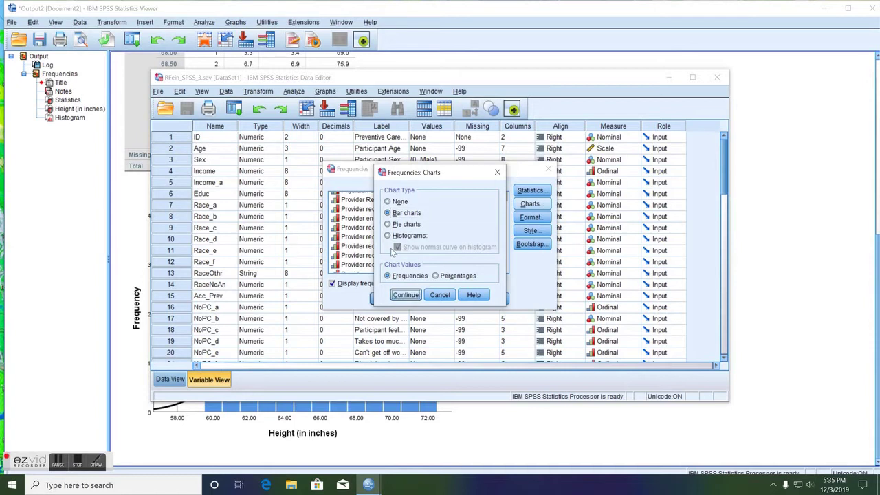
left_click(408, 296)
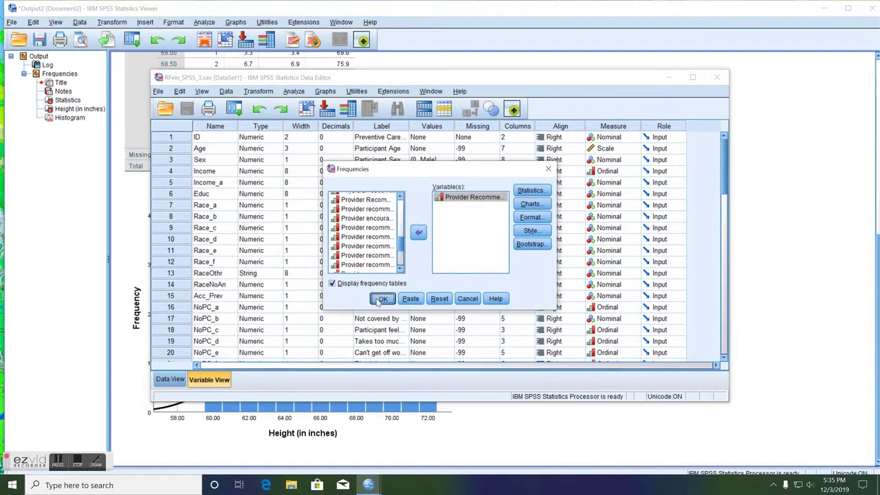
left_click(382, 298)
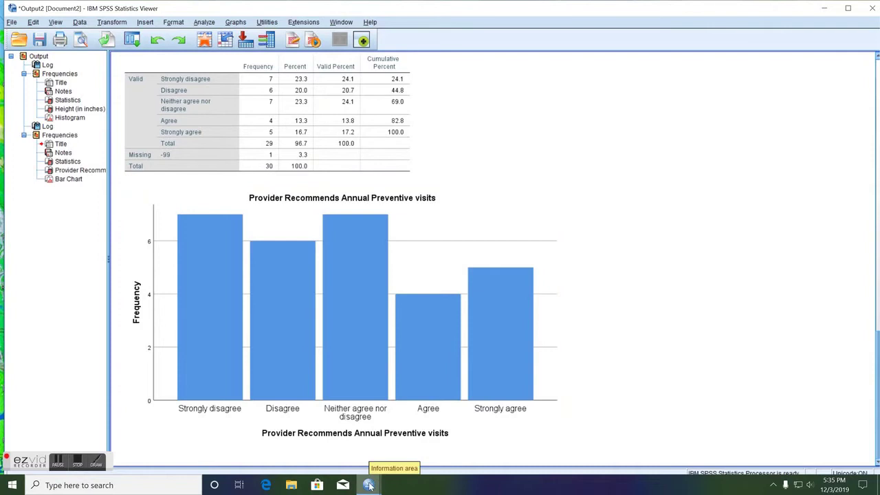
Return to the Data Editor, reopen the Frequencies analysis and replace the provider recommendation variable with Preventive Care Survey Participant IDs.
mouse_move(369, 485)
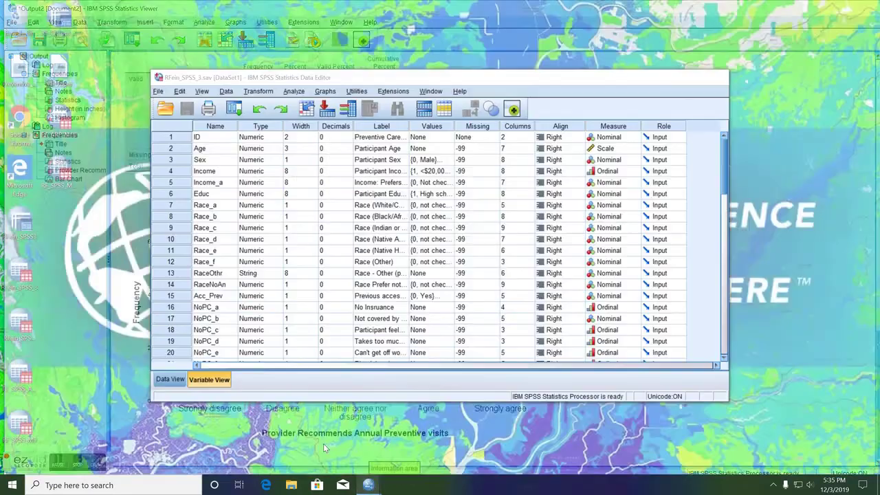
left_click(323, 443)
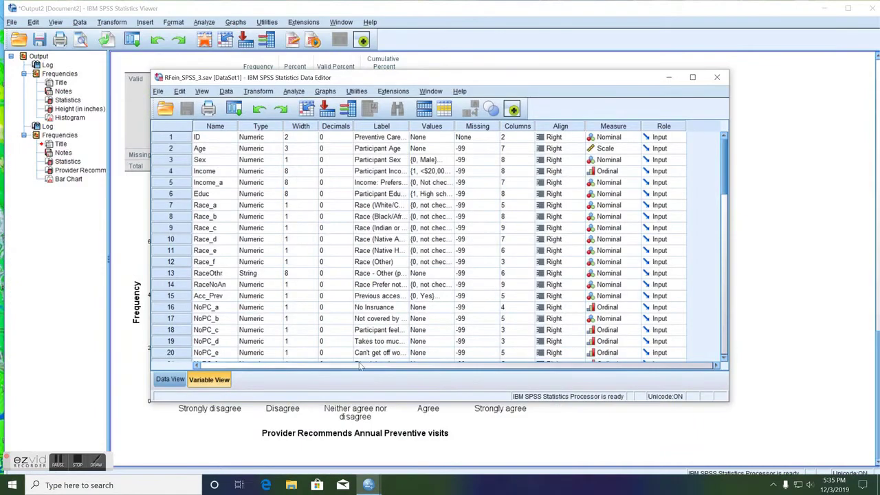
left_click(293, 91)
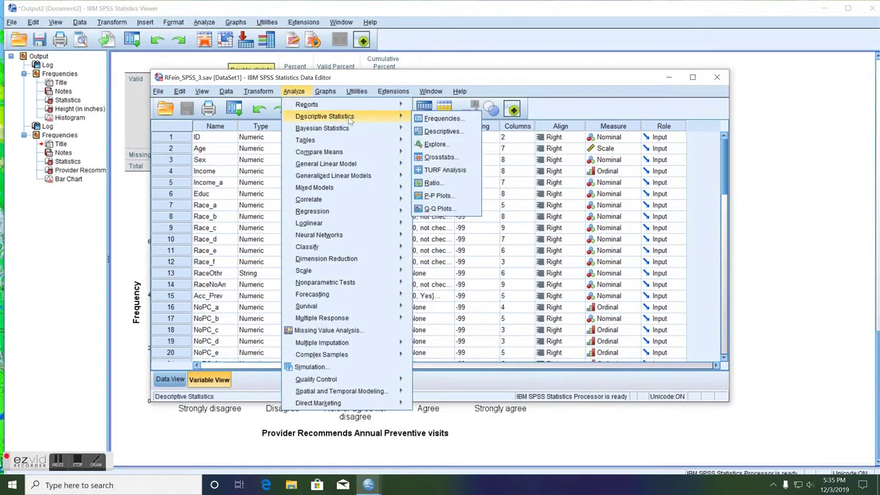
mouse_move(400, 118)
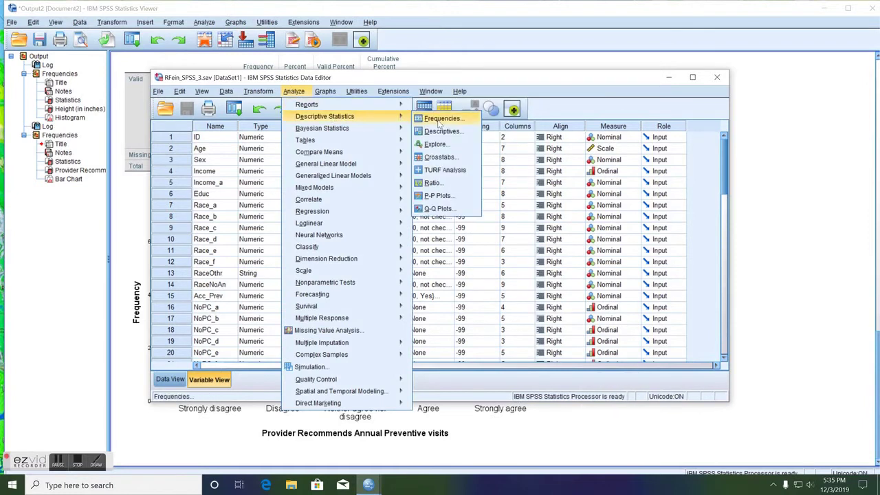
left_click(438, 120)
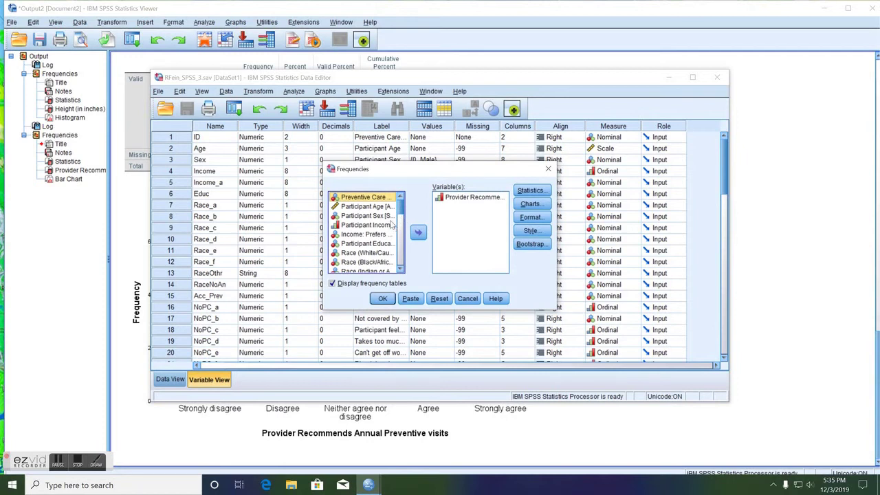
left_click(375, 216)
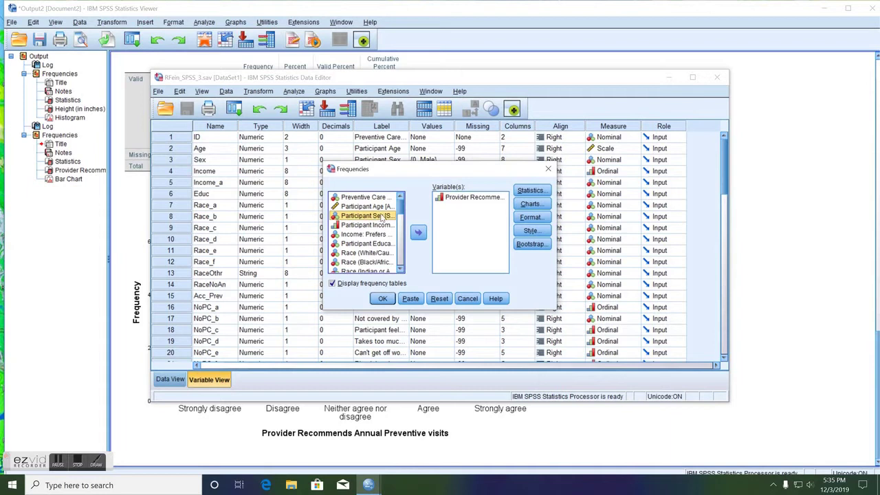
left_click(354, 199)
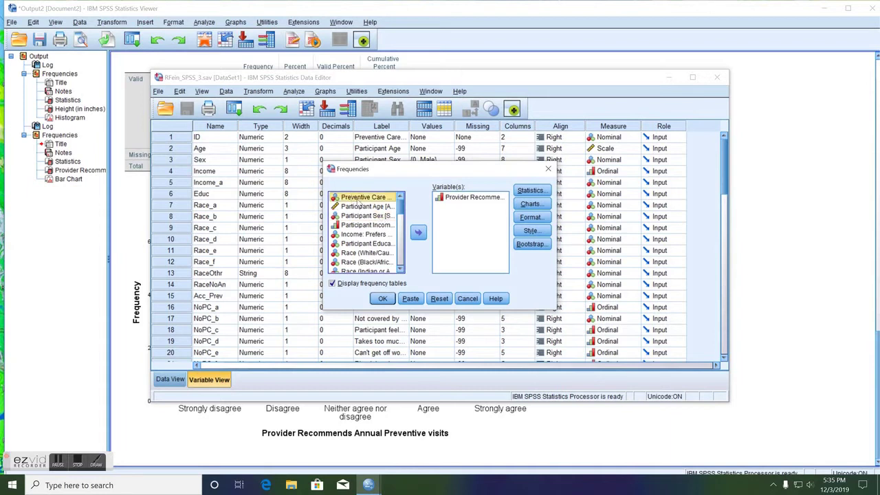
left_click(419, 234)
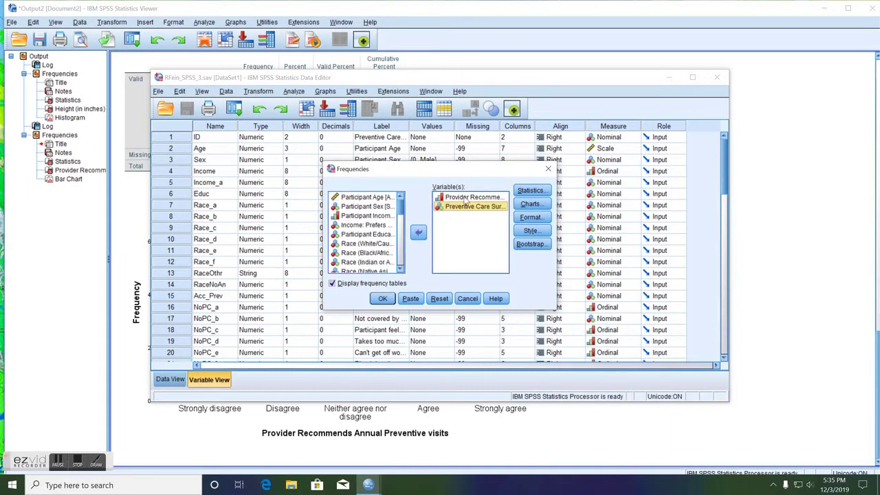
left_click(464, 198)
left_click(418, 233)
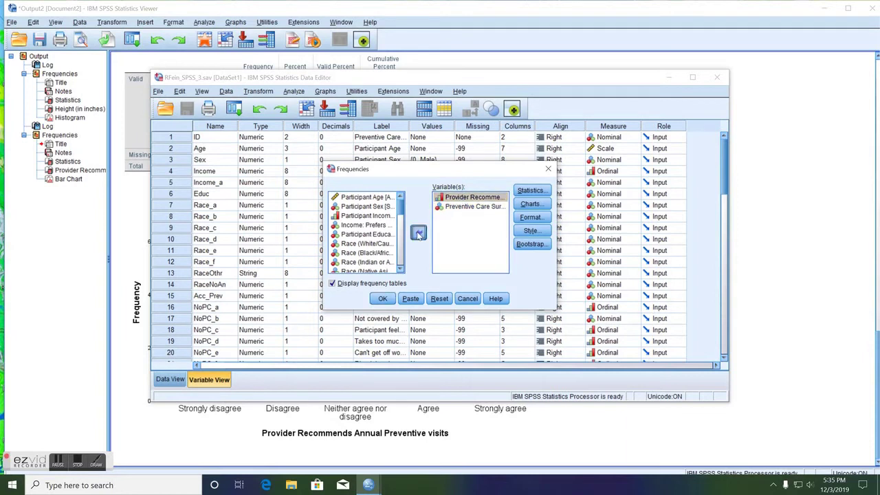
Choose pie charts showing frequencies for Preventive Care Survey Participant IDs and run the frequency analysis.
left_click(530, 204)
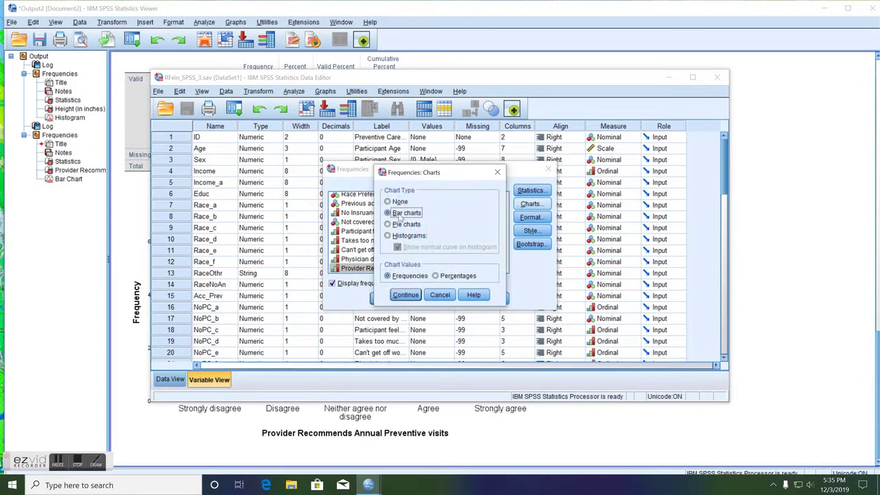
left_click(388, 224)
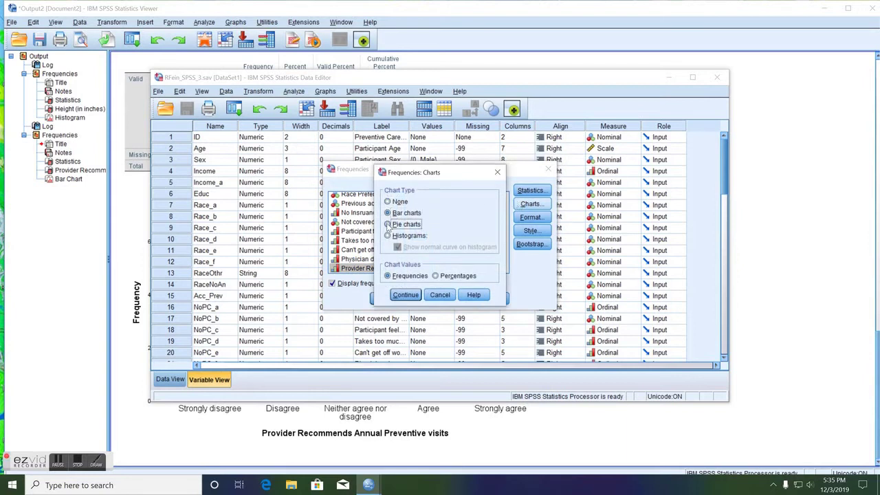
left_click(404, 296)
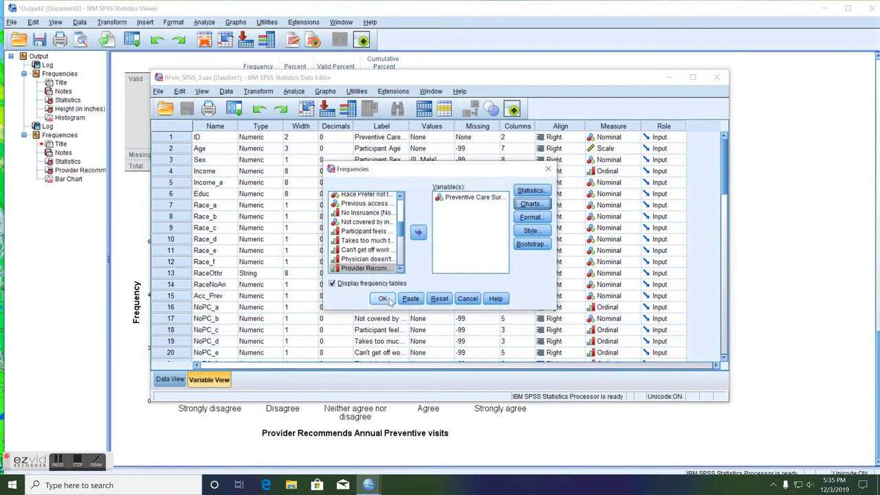
left_click(387, 300)
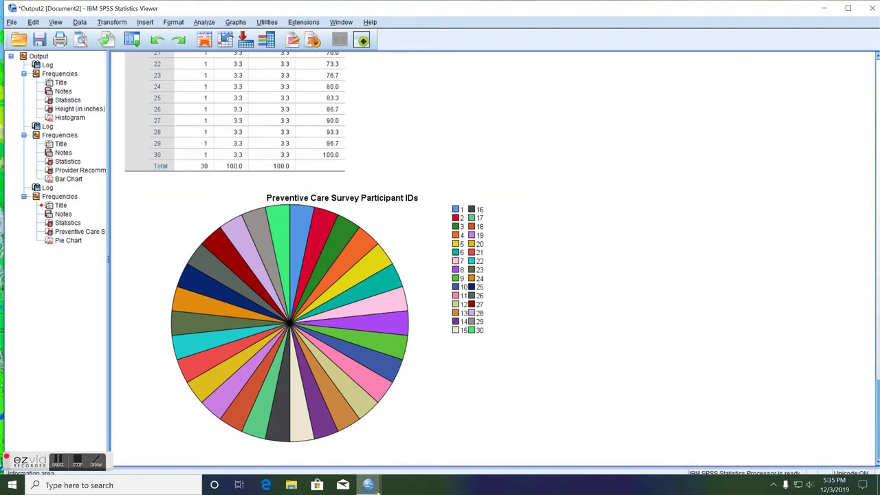
Return to the Data Editor, reopen the Frequencies analysis and replace Preventive Care Survey Participant IDs with Participant Education.
mouse_move(368, 486)
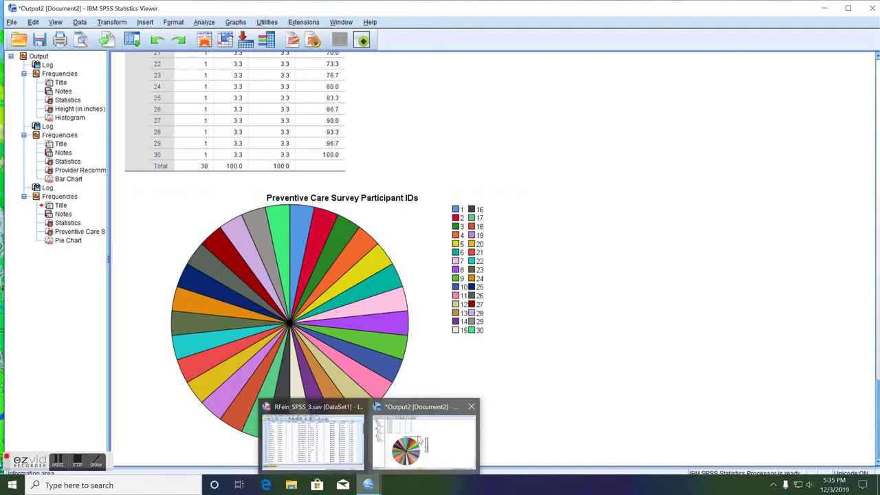
left_click(328, 451)
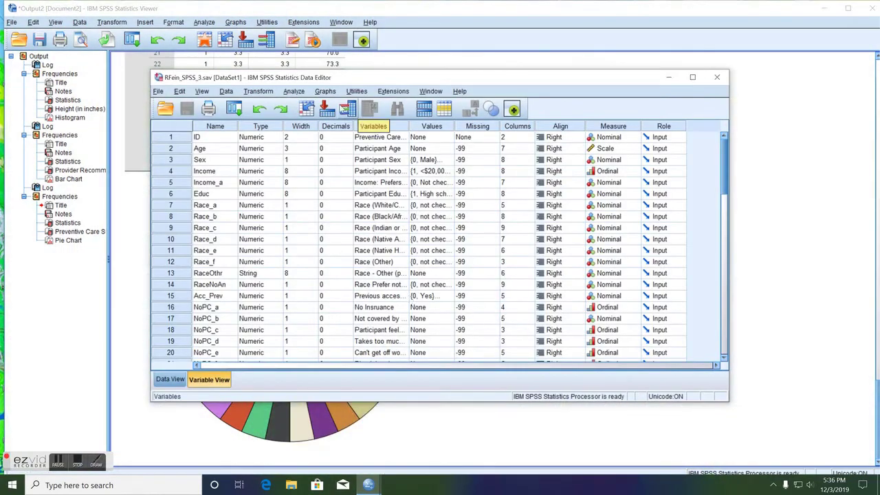
left_click(288, 93)
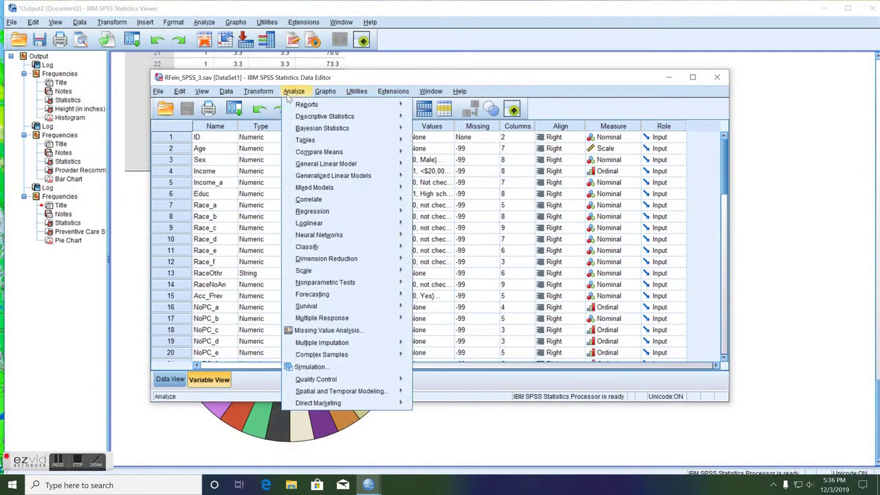
mouse_move(344, 120)
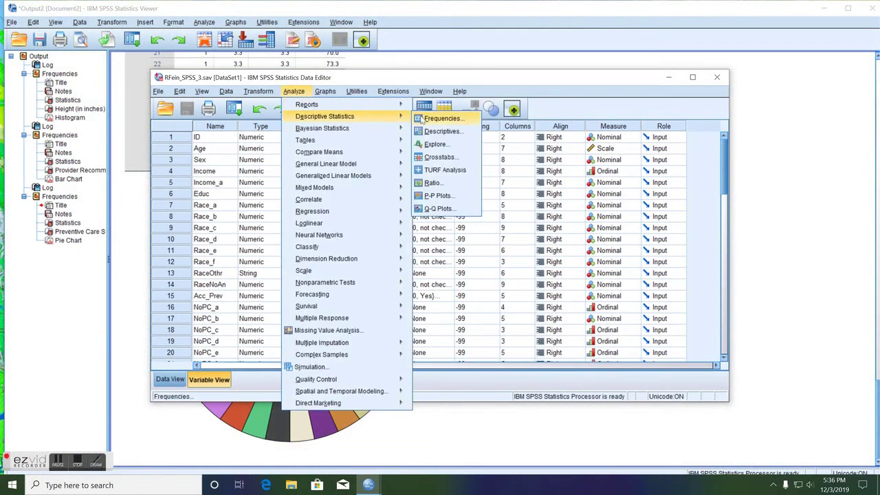
left_click(442, 118)
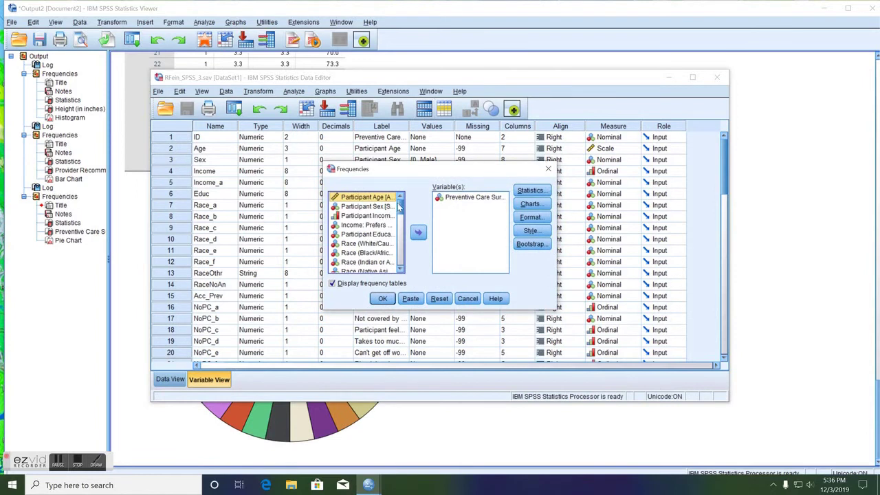
left_click(379, 235)
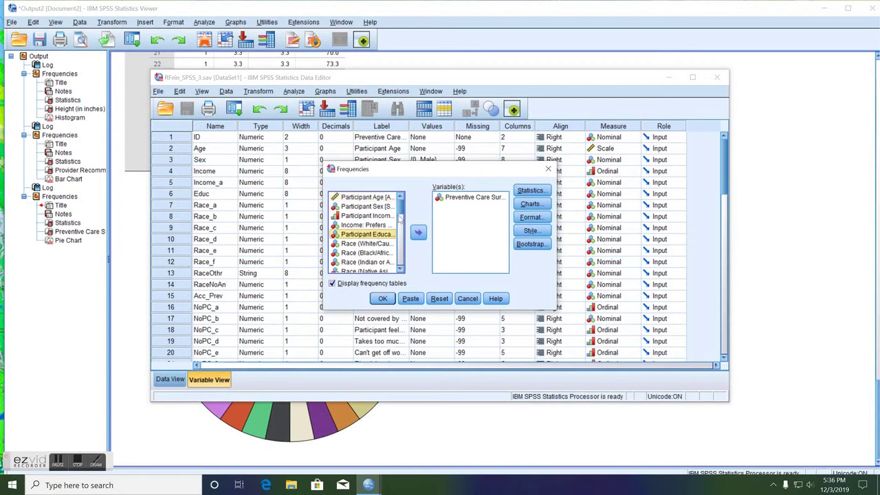
left_click(417, 233)
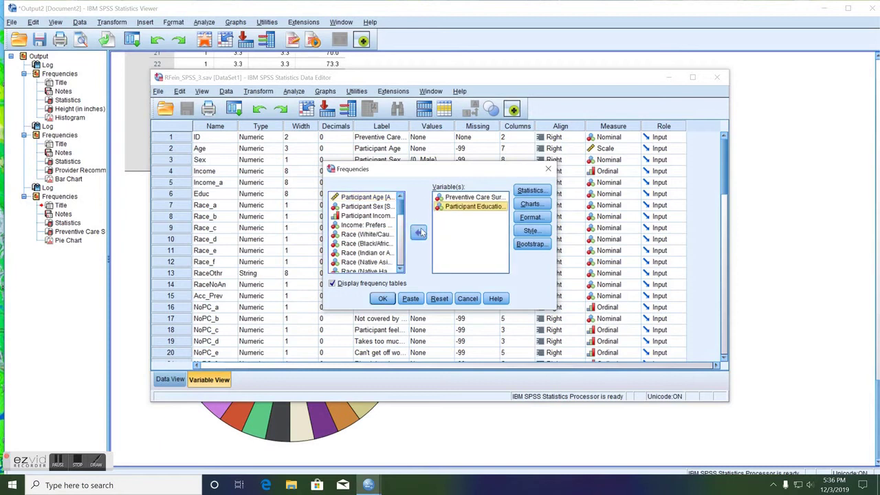
left_click(441, 199)
left_click(417, 234)
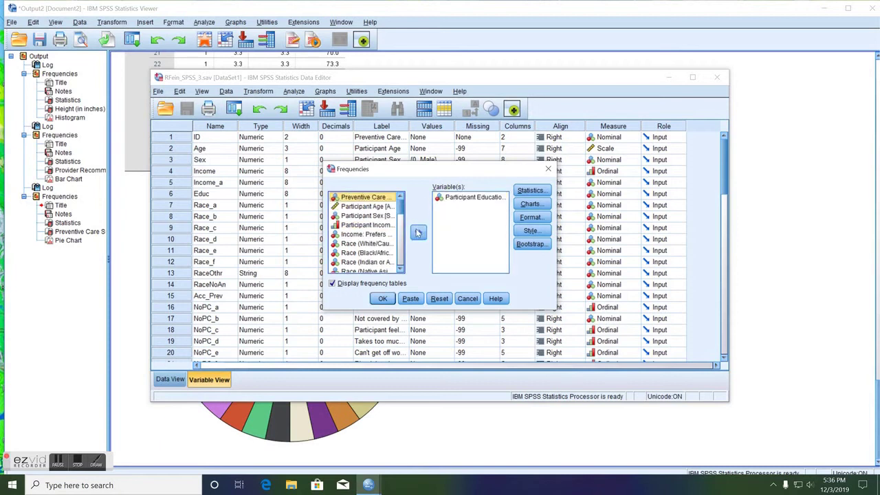
Check that pie charts showing frequencies are selected for Participant Education and run the frequency analysis.
left_click(520, 204)
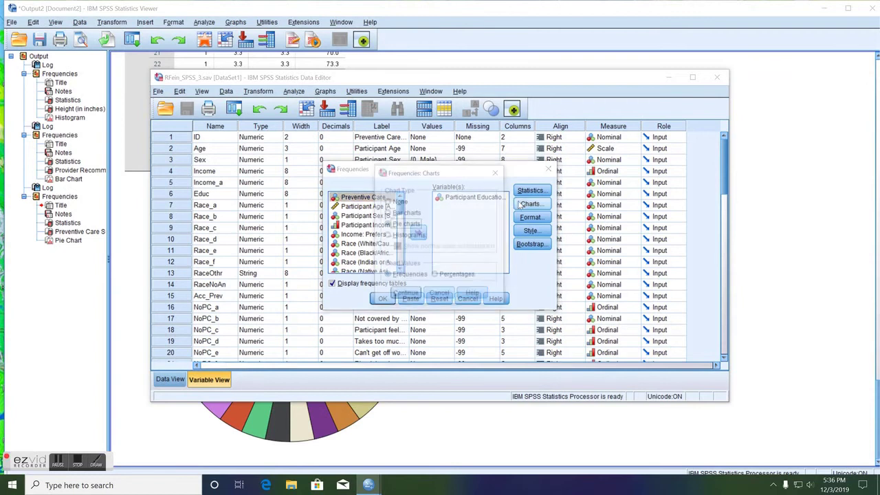
left_click(405, 295)
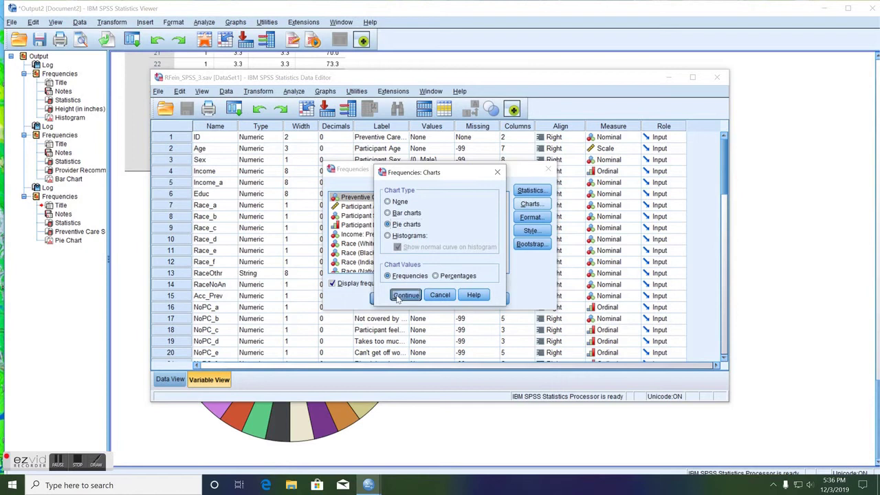
left_click(383, 299)
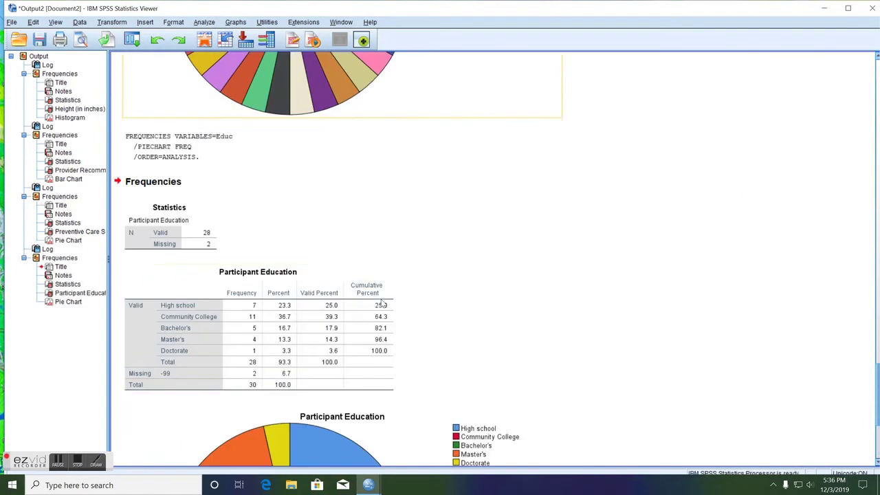
scroll(412, 244, "down", 6)
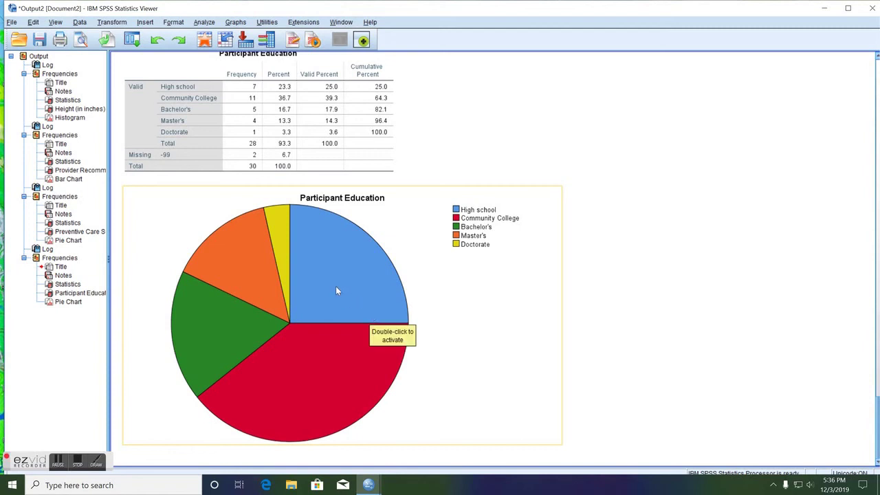
Review the frequency tables and charts for height, provider recommendation, participant IDs and education in the output.
scroll(323, 290, "up", 10)
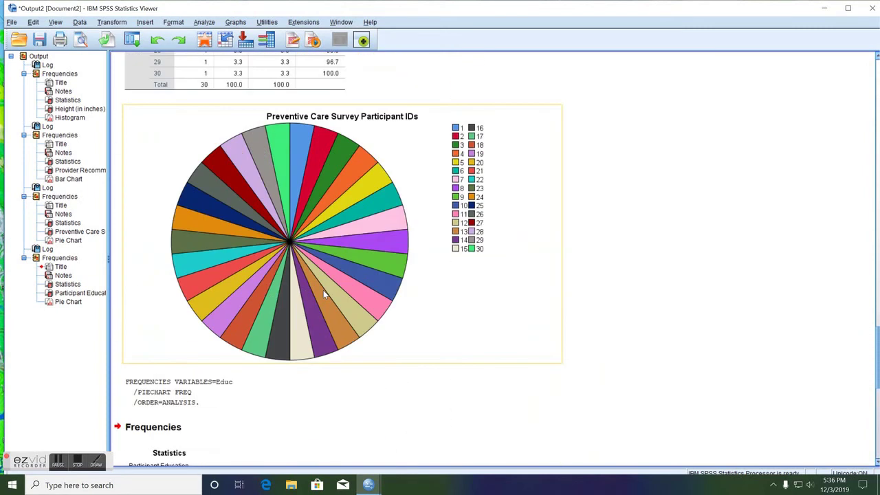
scroll(323, 290, "up", 15)
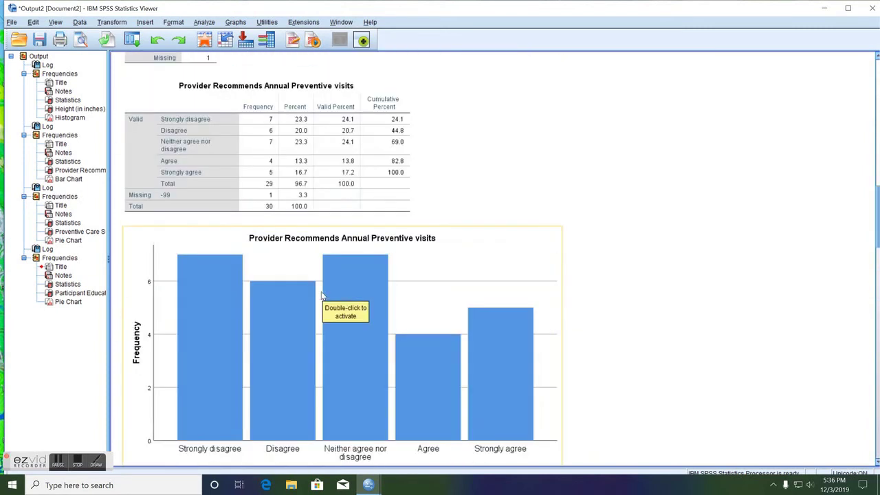
scroll(322, 296, "up", 12)
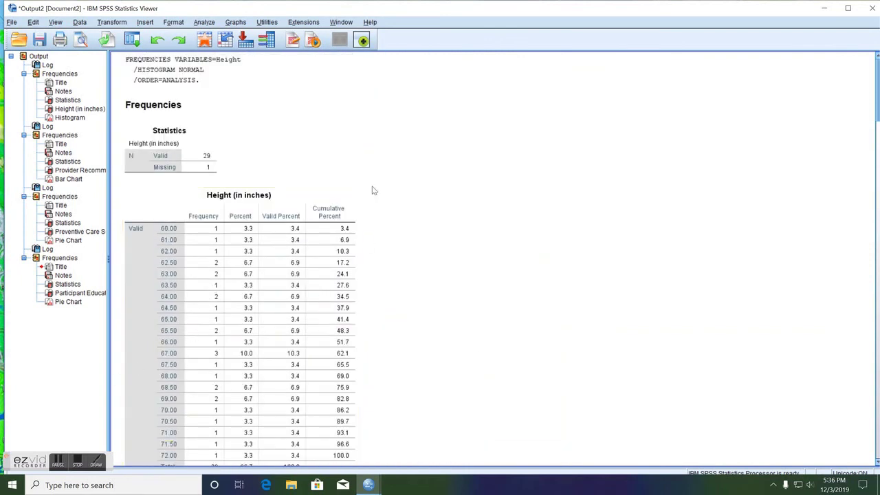
scroll(367, 175, "down", 20)
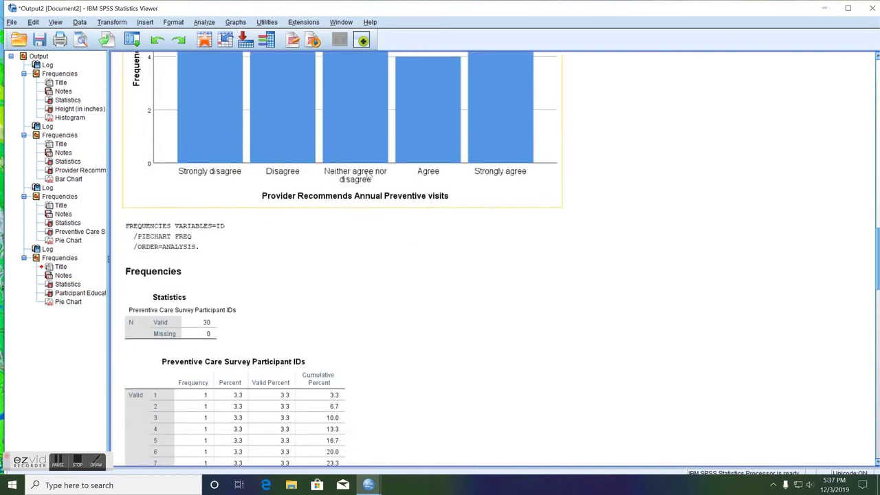
scroll(367, 175, "down", 15)
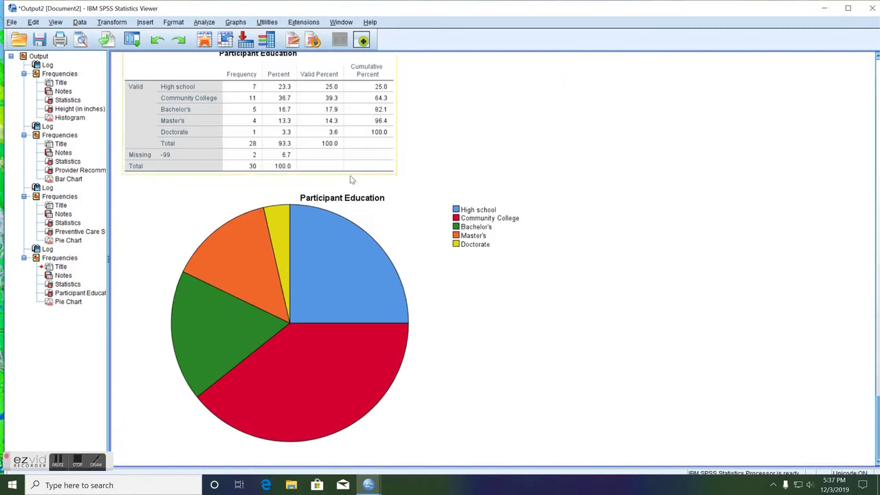